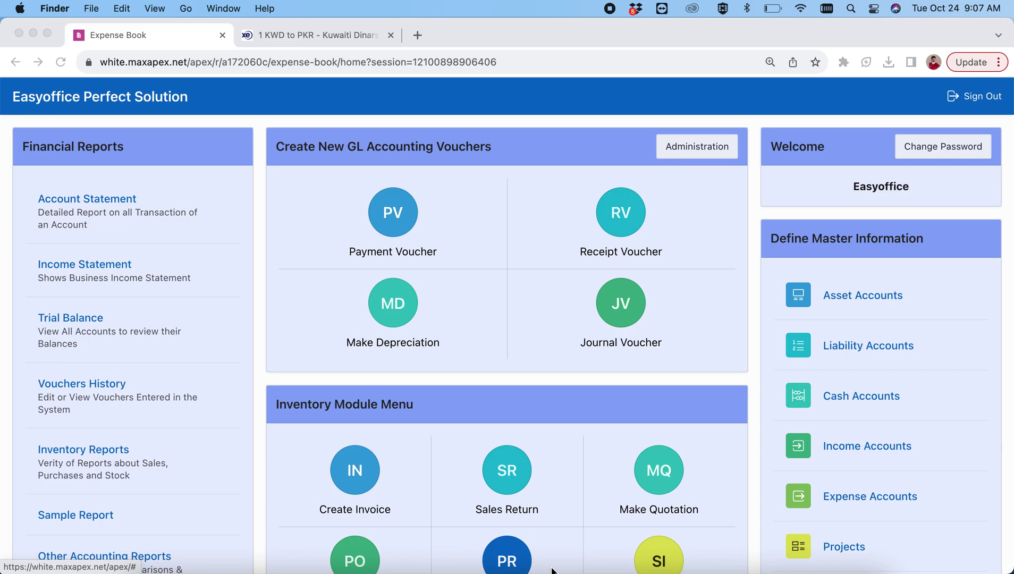
Look over the home page and close the Expense Book browser tab.
scroll(607, 433, "down", 5)
scroll(607, 433, "up", 6)
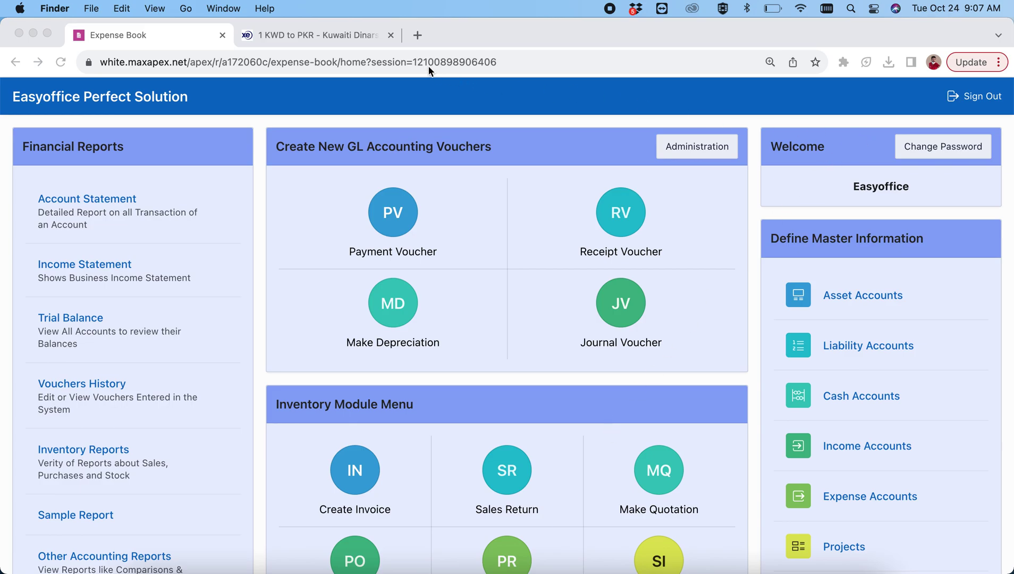
left_click(222, 35)
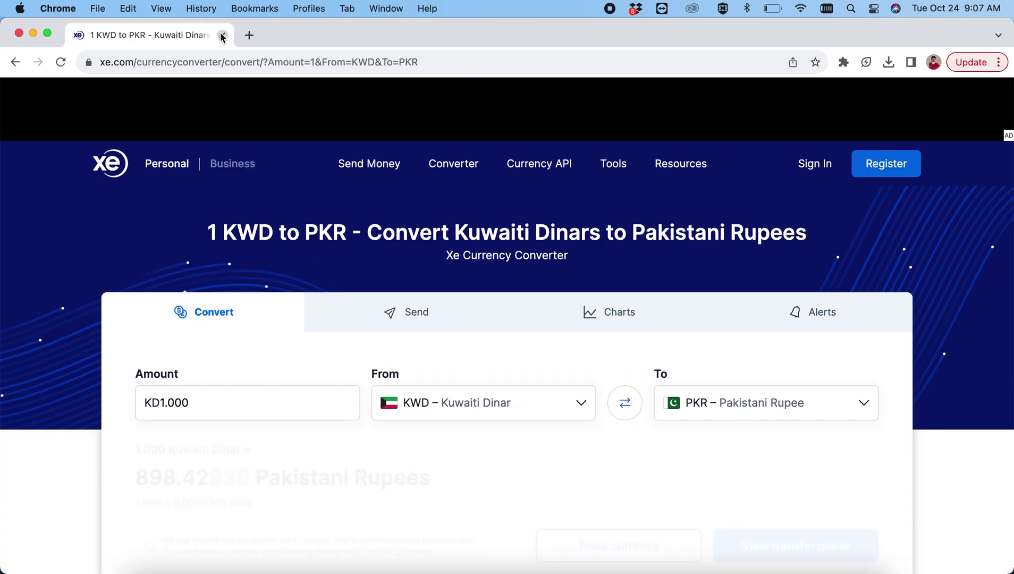
Open eqlsolution.com in a new browser tab and sign in to the Expense Book with the prefilled credentials.
left_click(249, 35)
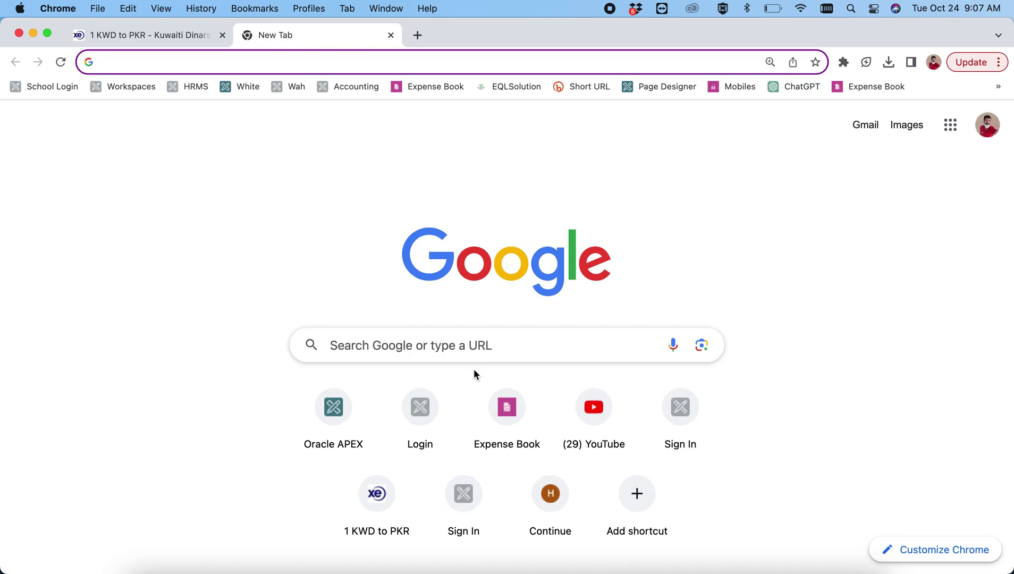
type("eql")
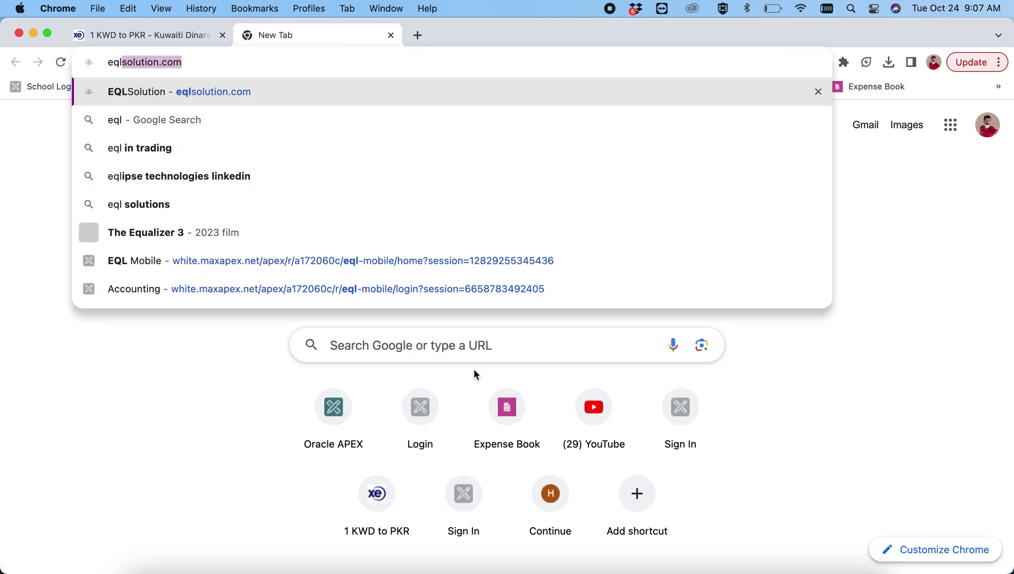
type("sol")
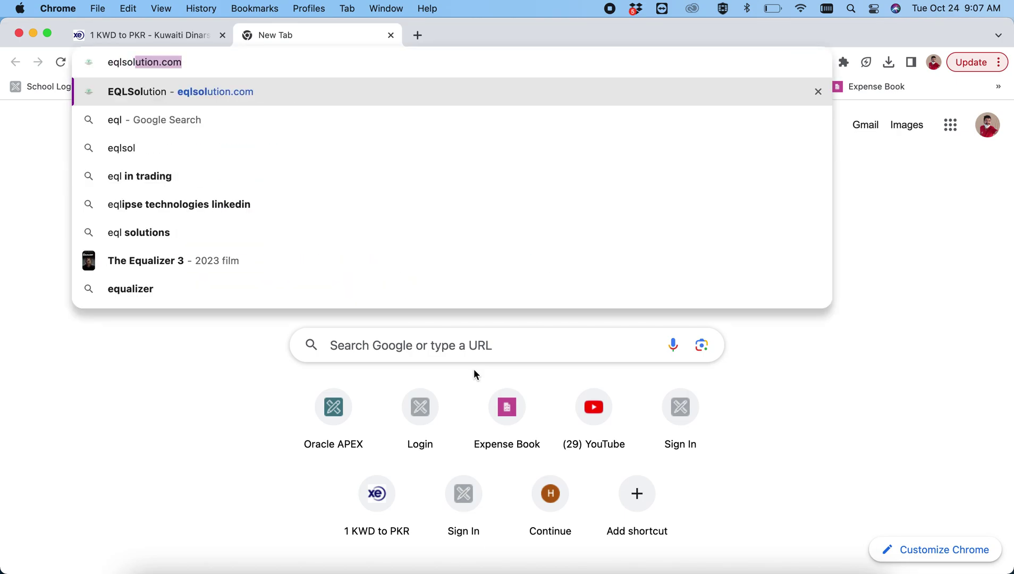
type("ution.com\\")
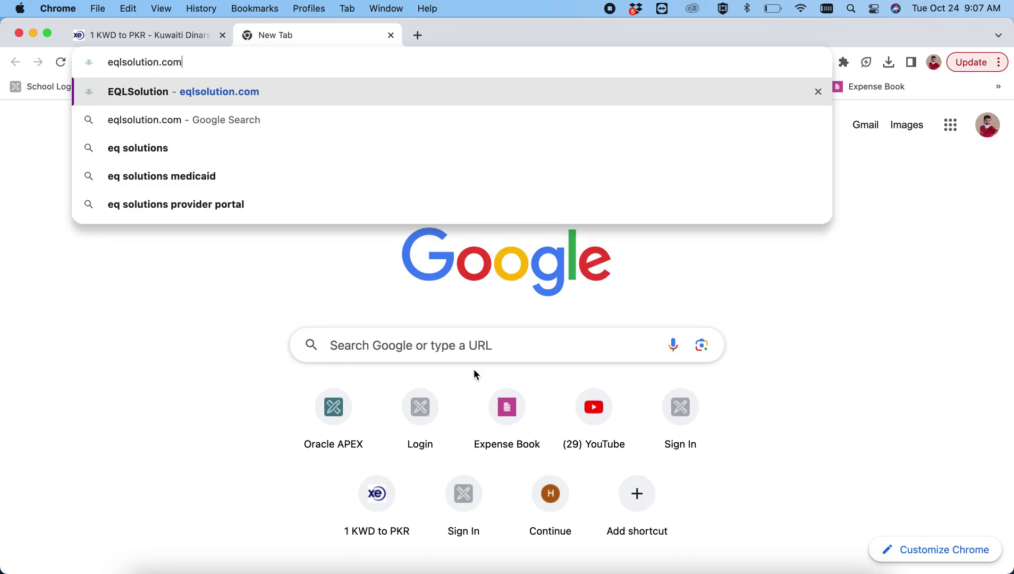
key("Return")
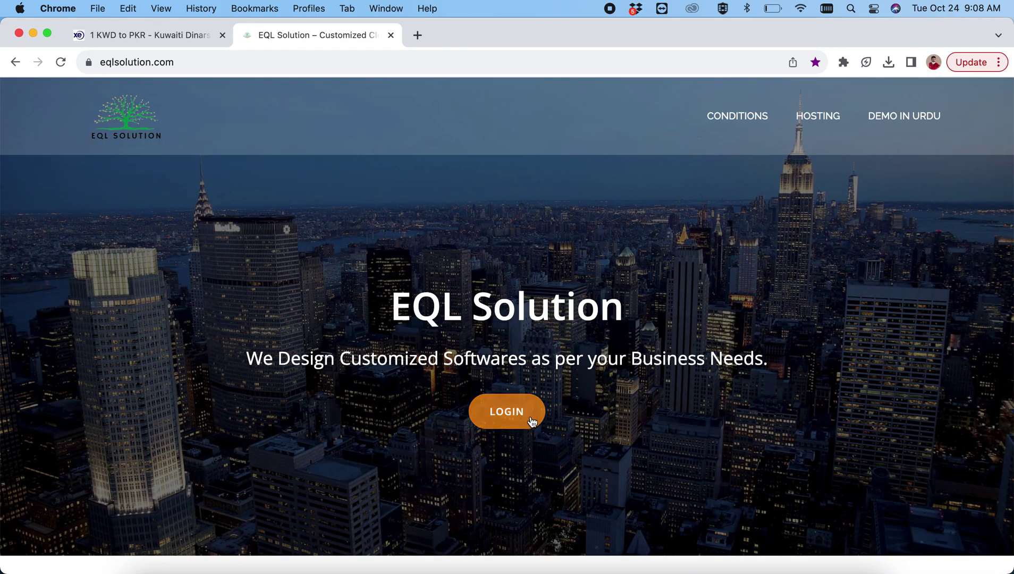
left_click(510, 418)
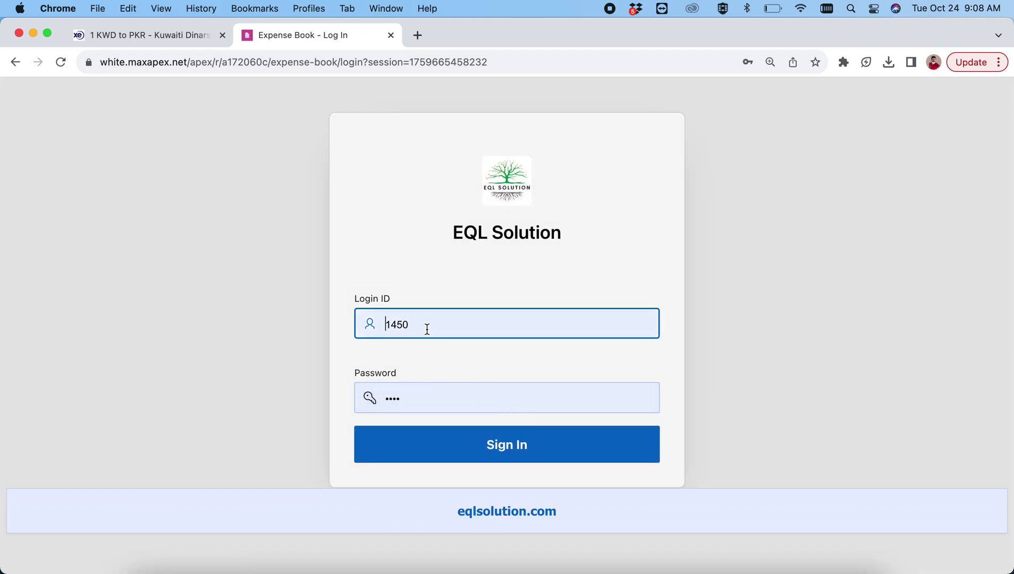
left_click(426, 453)
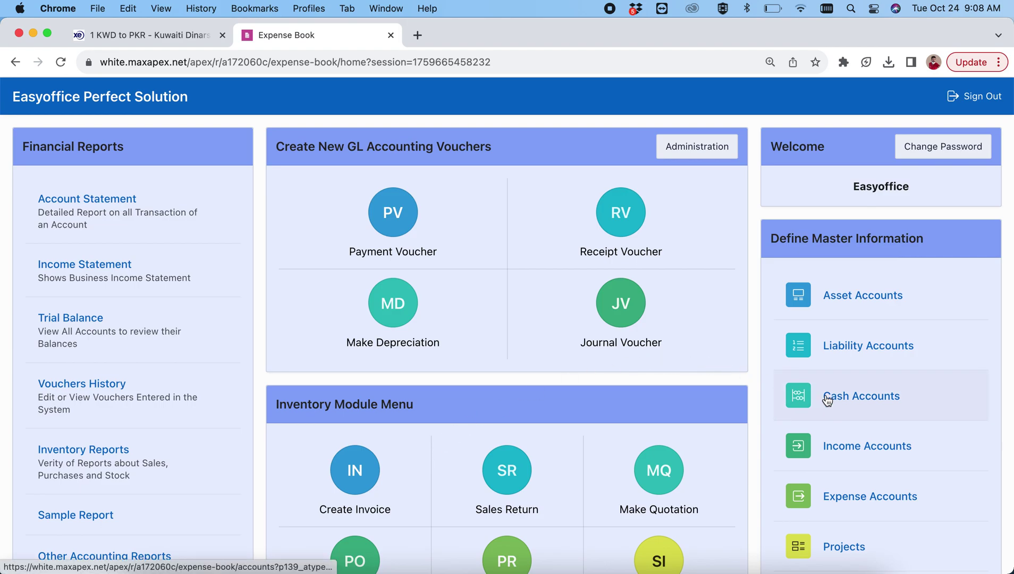
Look through the home page sections and open Assets for Depreciation from the master information.
scroll(827, 400, "down", 1)
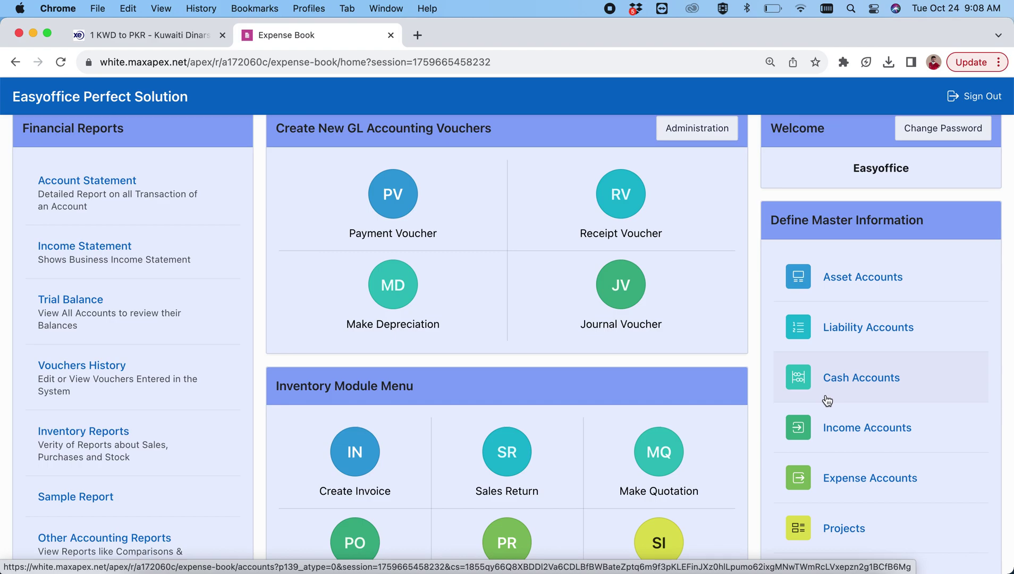
scroll(827, 400, "down", 4)
scroll(829, 334, "up", 5)
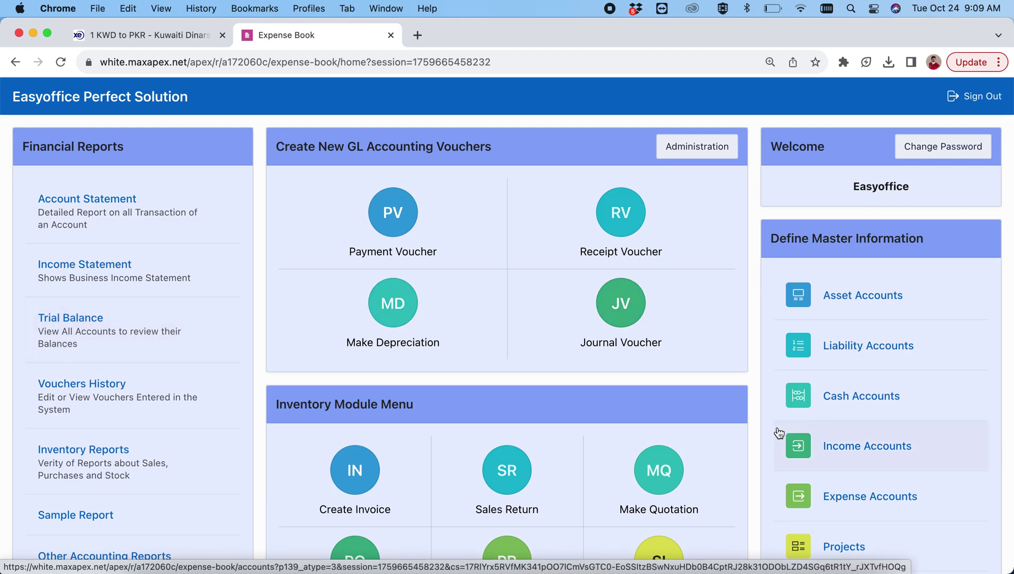
scroll(777, 432, "down", 5)
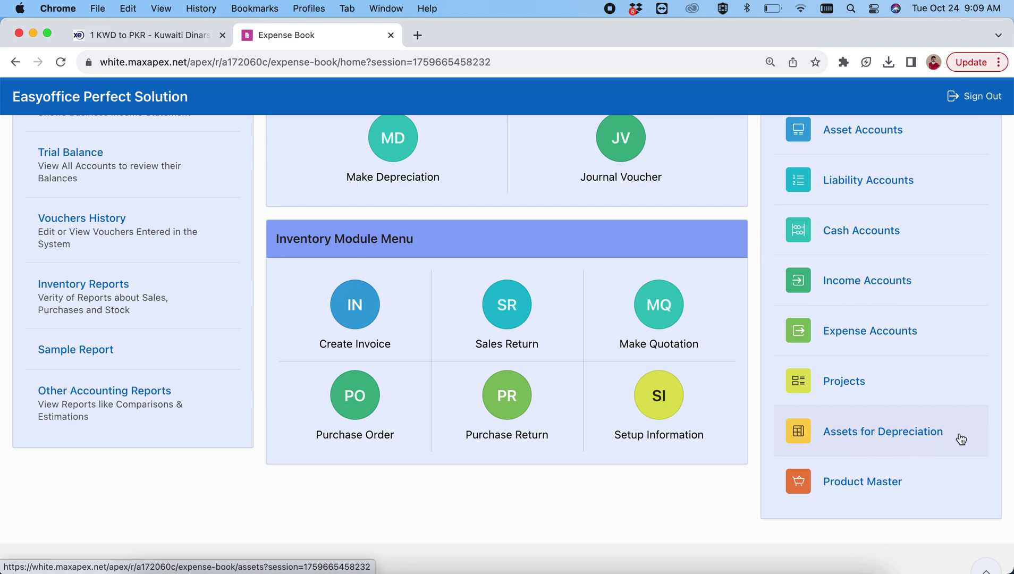
left_click(961, 439)
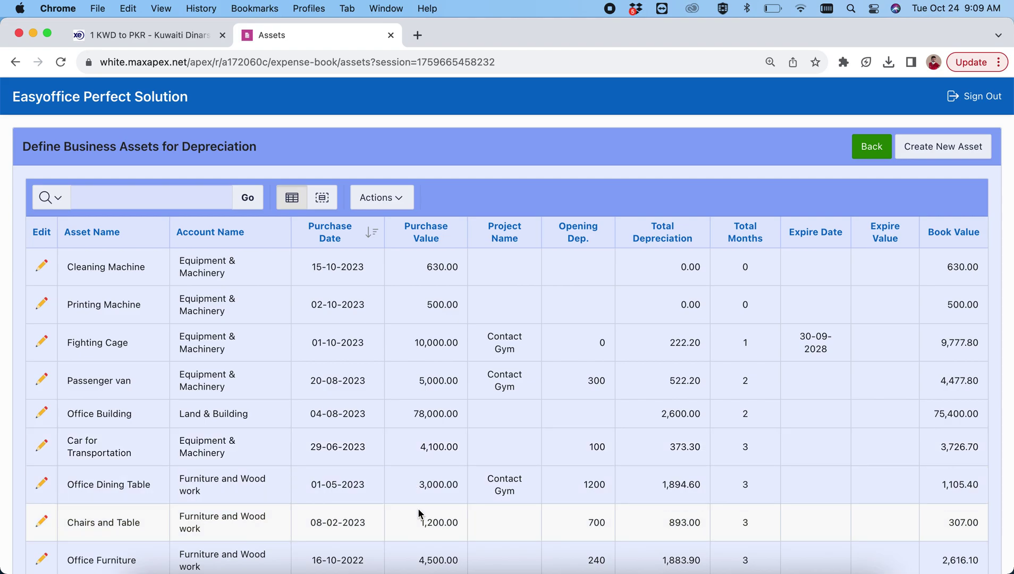
Examine the list of depreciable assets down to its totals row, including the book values.
scroll(419, 510, "down", 5)
scroll(418, 507, "up", 5)
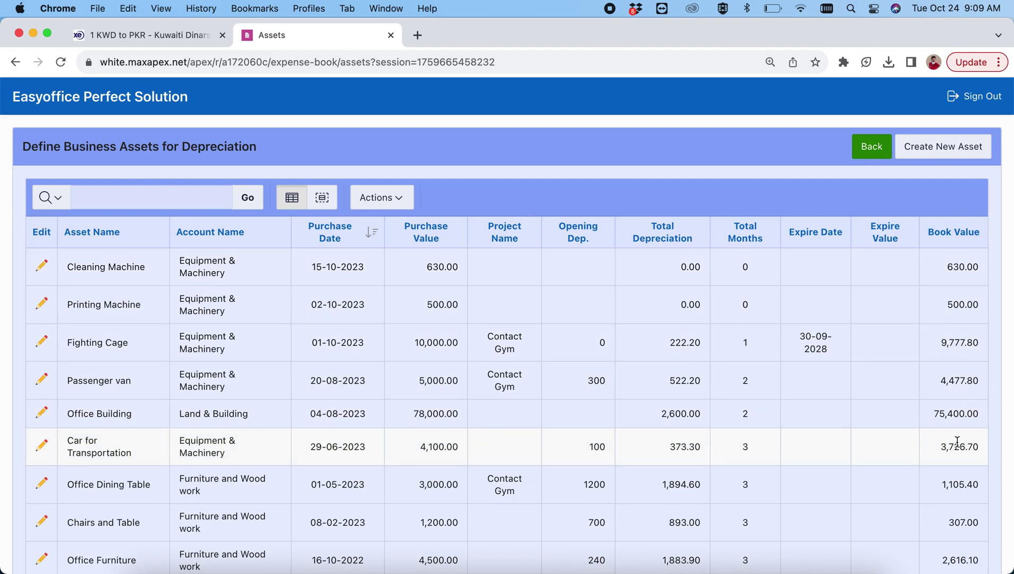
scroll(956, 440, "down", 3)
scroll(957, 441, "down", 1)
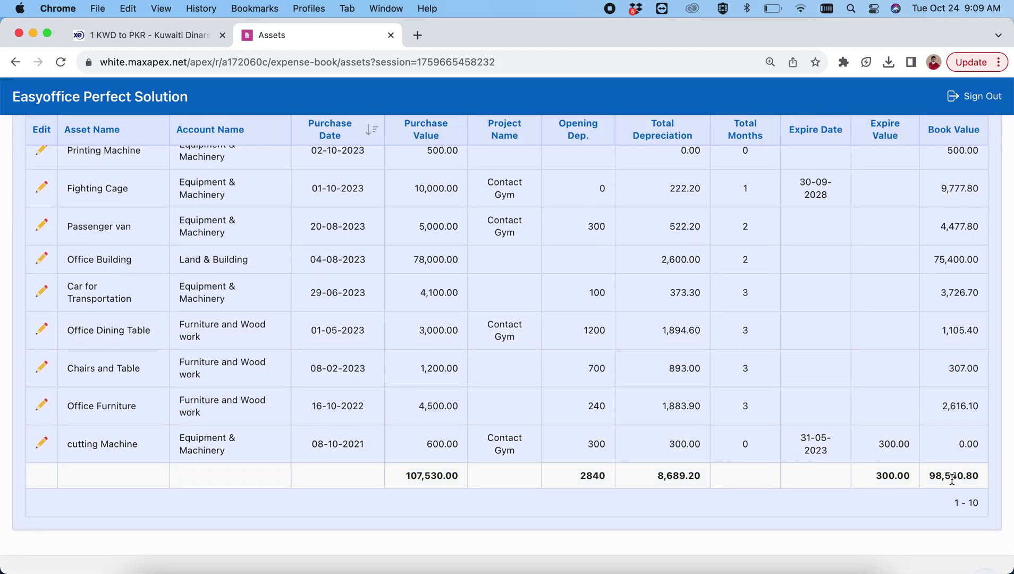
scroll(585, 359, "up", 5)
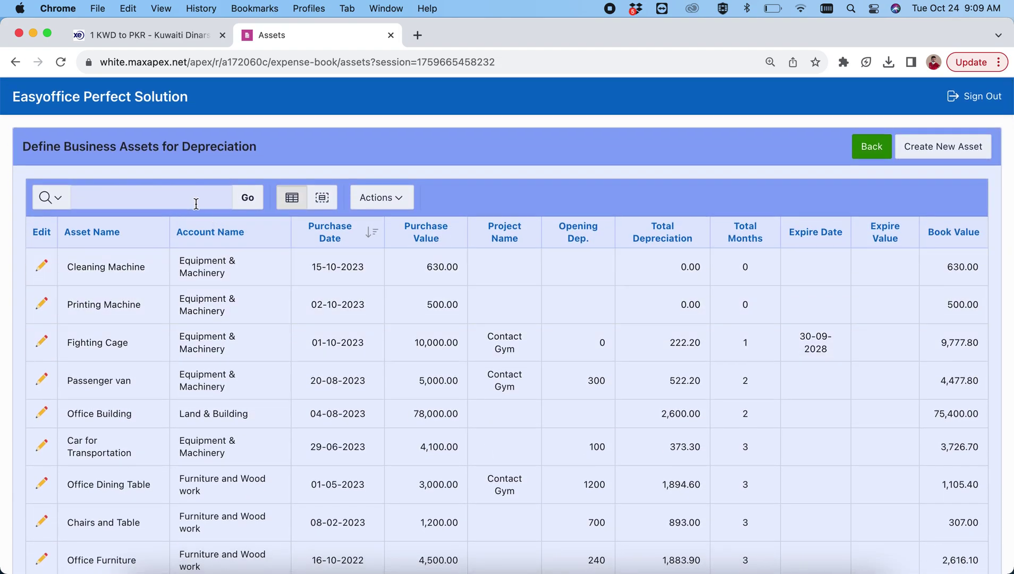
Search the asset list for "table" and remove the filter again.
left_click(158, 202)
type("table")
key("Return")
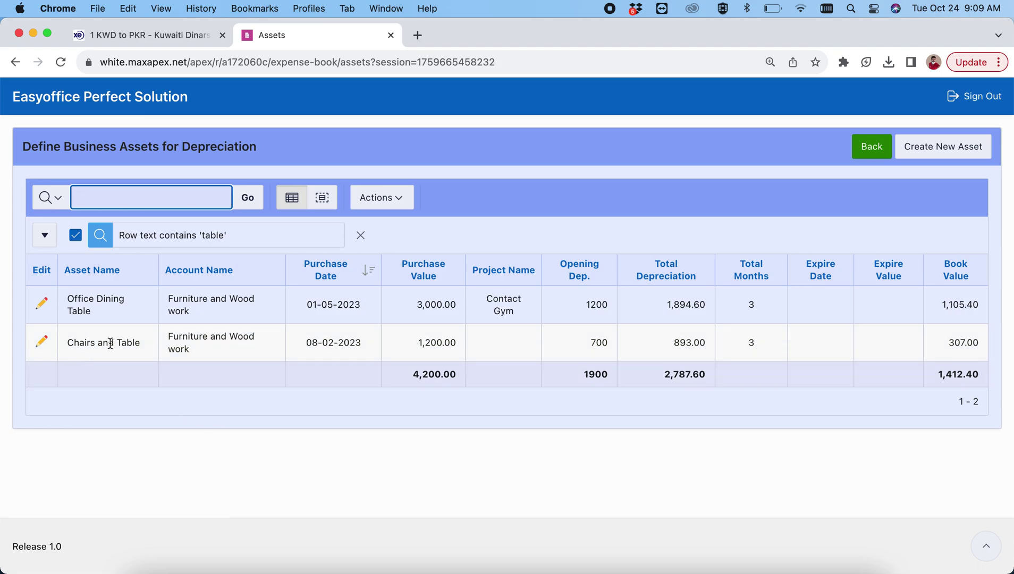
left_click(361, 236)
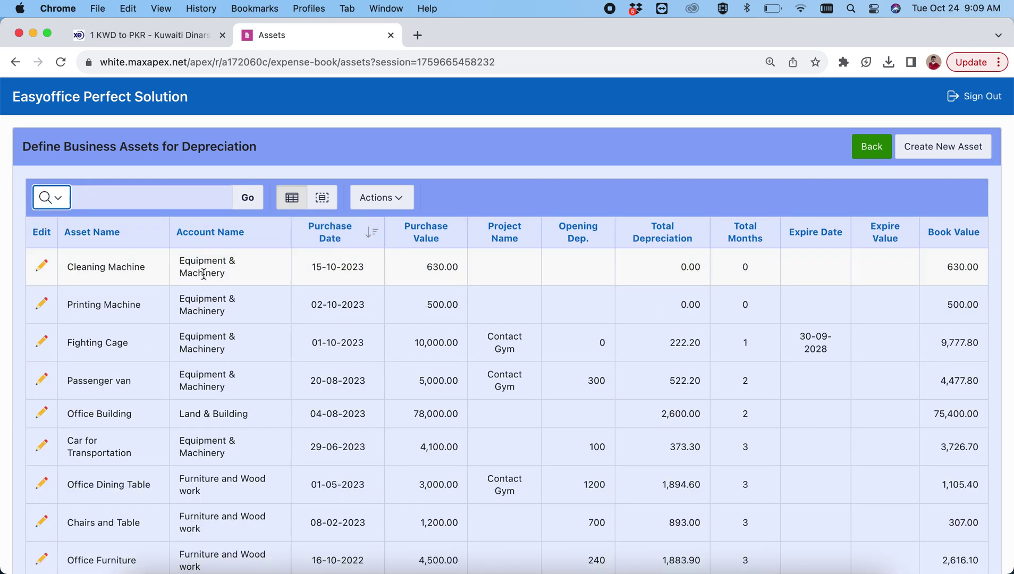
Open the Printing Machine asset, view the available account names and its book value details, and return to the asset list.
left_click(42, 305)
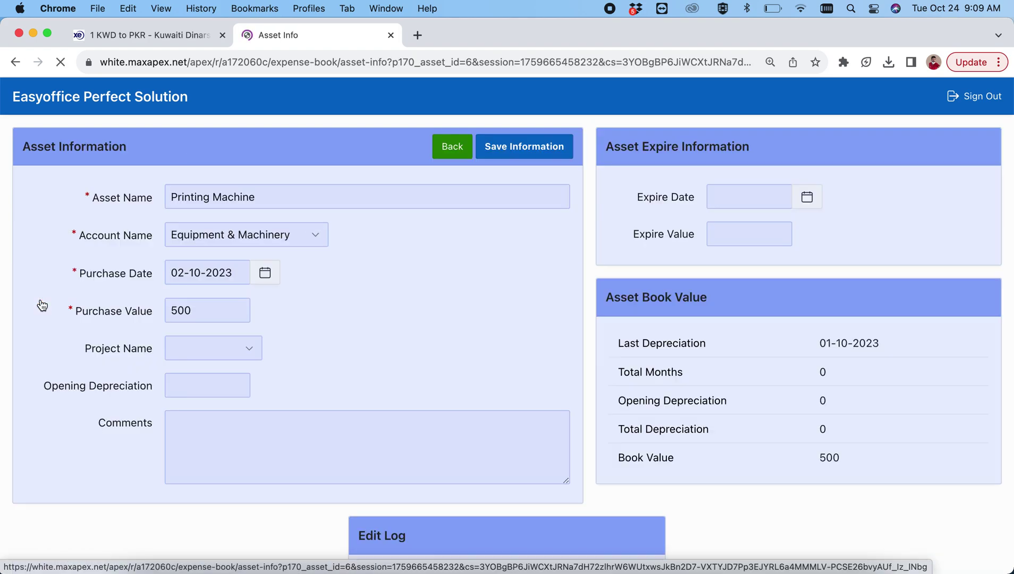
left_click(296, 236)
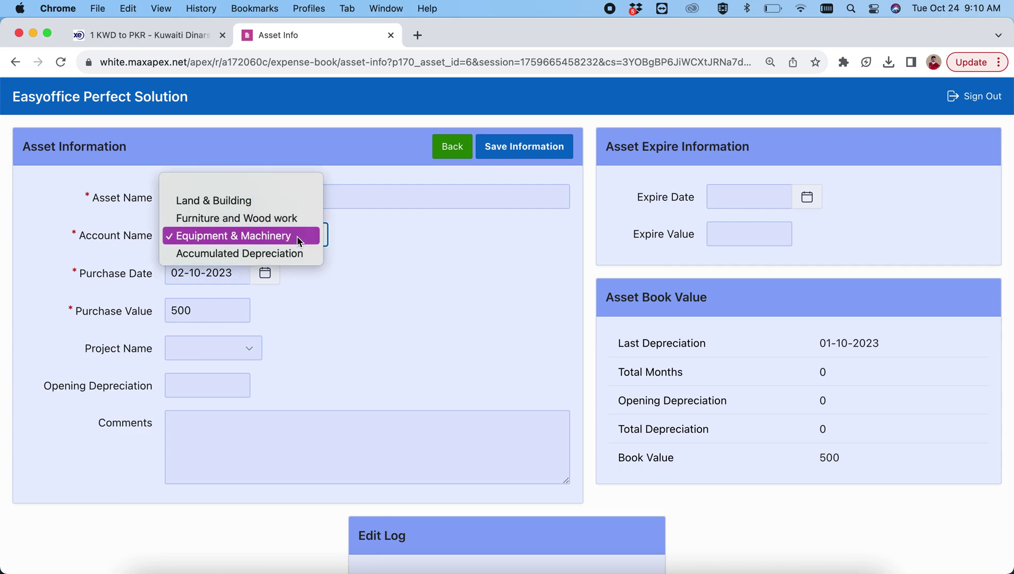
left_click(388, 248)
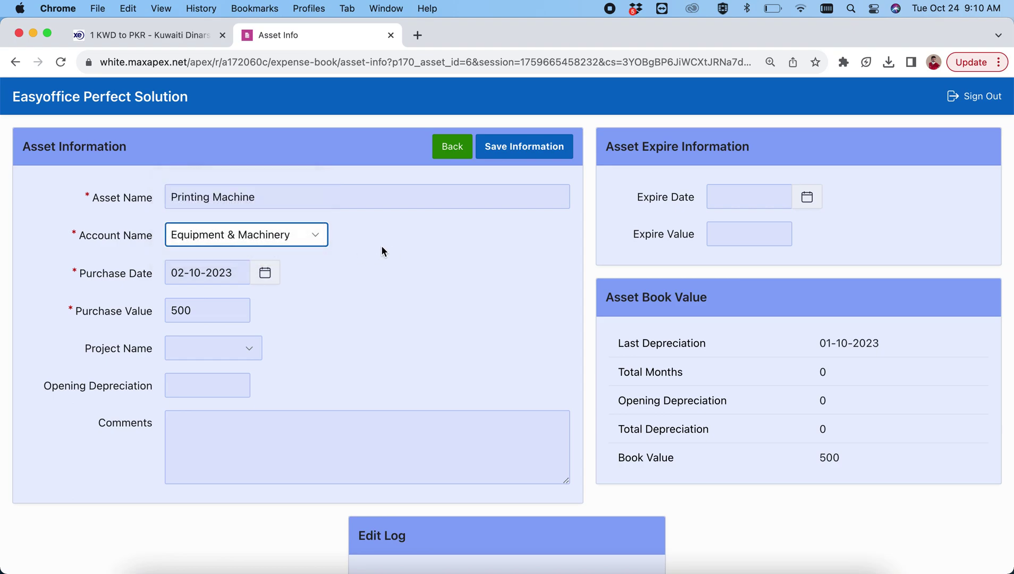
left_click(296, 223)
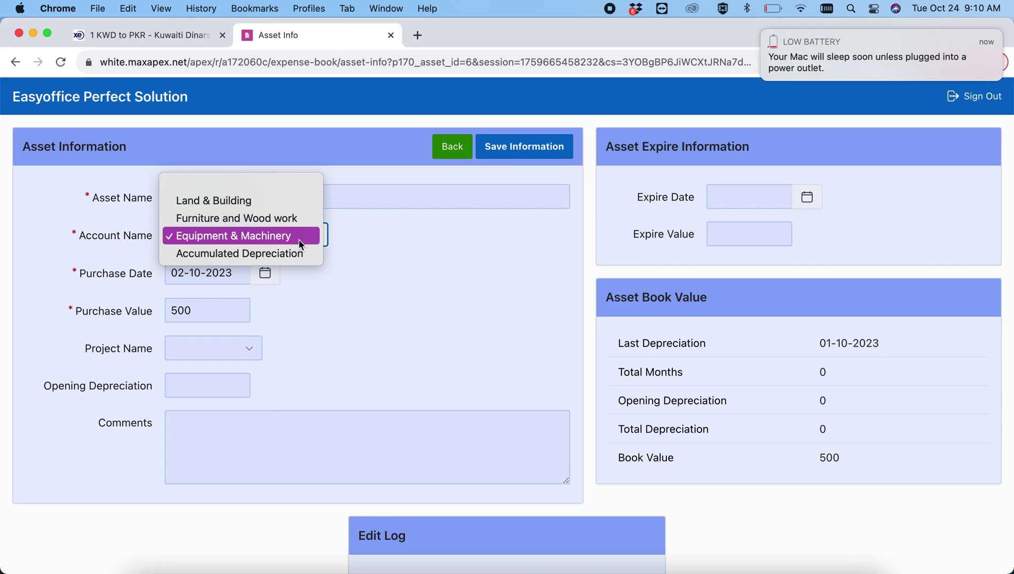
key("F2")
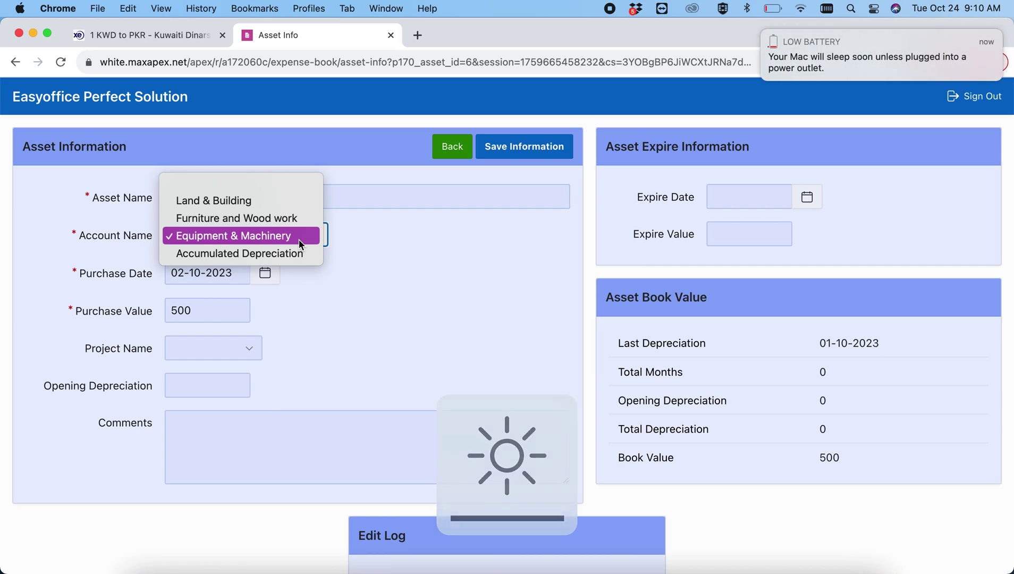
left_click(399, 252)
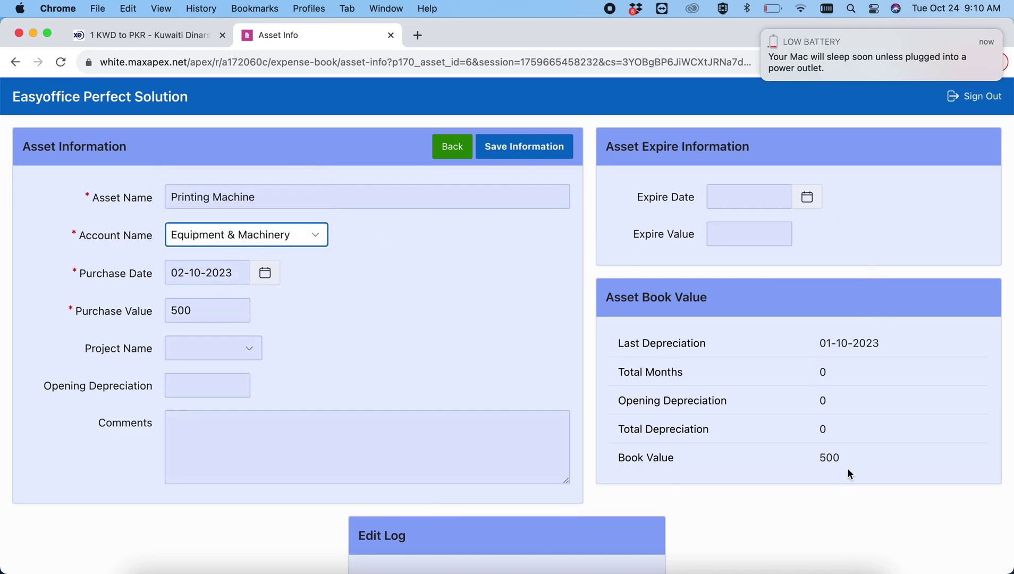
left_click(454, 148)
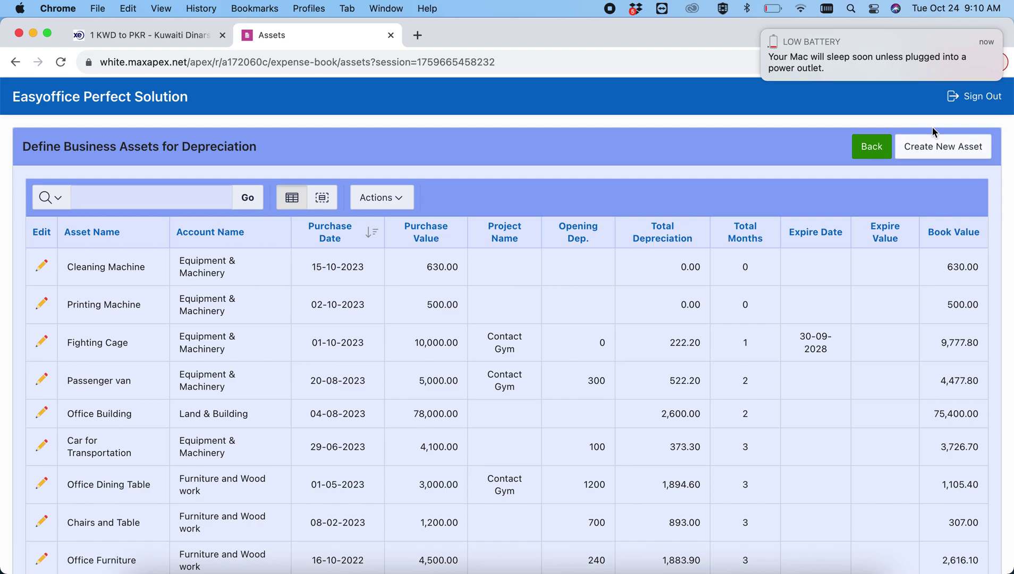
View the blank form for creating a new asset and return to the home page.
left_click(934, 146)
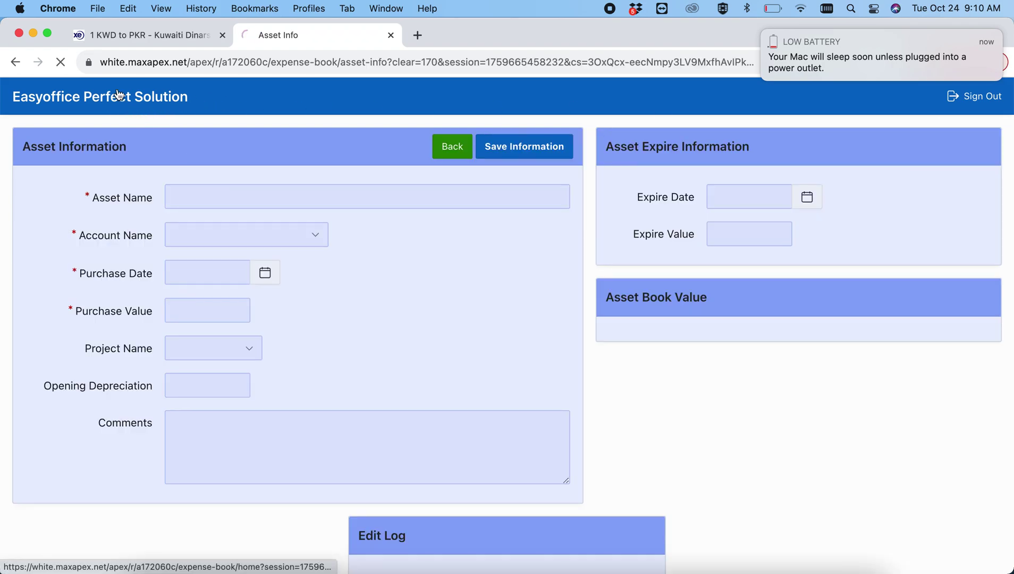
left_click(118, 95)
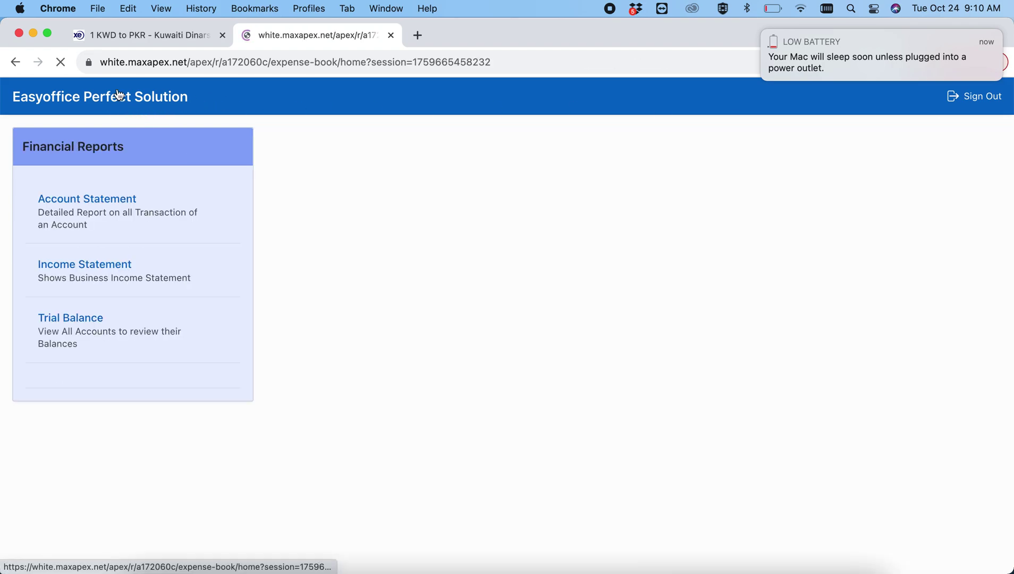
Open Asset Accounts and show only the accounts under the Fixed Assets head.
left_click(895, 302)
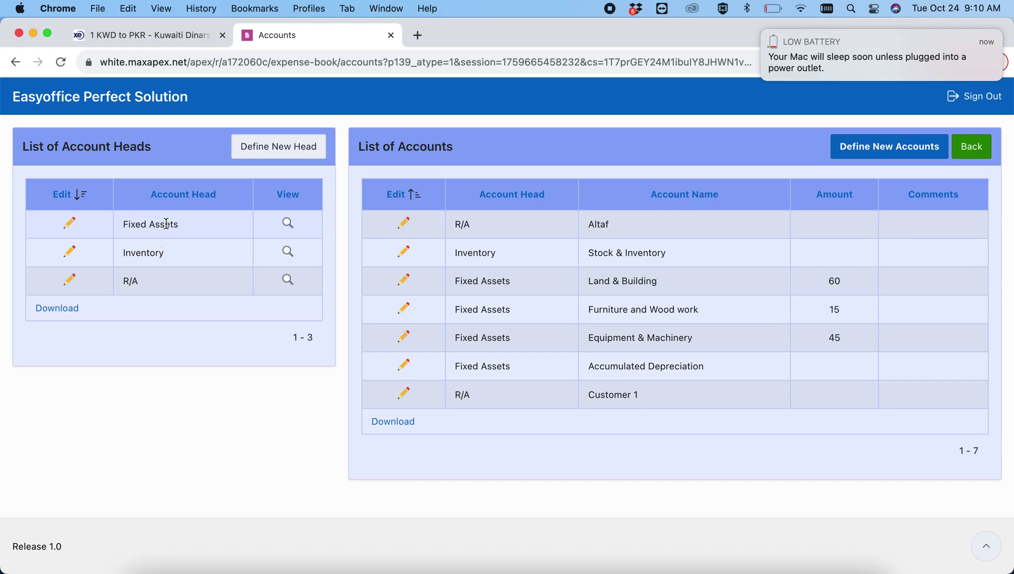
triple_click(168, 224)
left_click(288, 223)
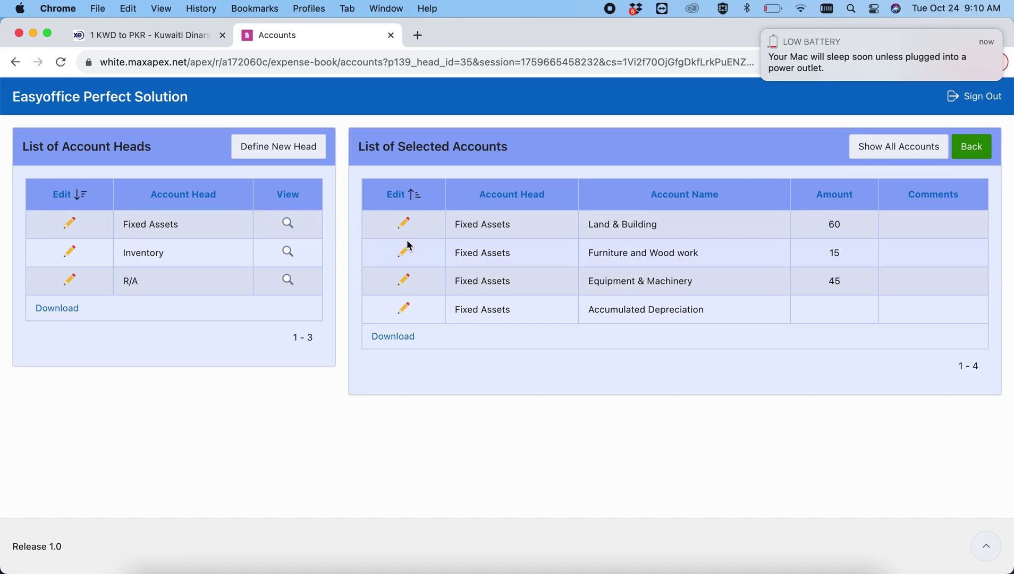
Open the Equipment & Machinery account, inspect its depreciation method options and Months or Percentage setting, and return to the accounts list.
left_click(405, 282)
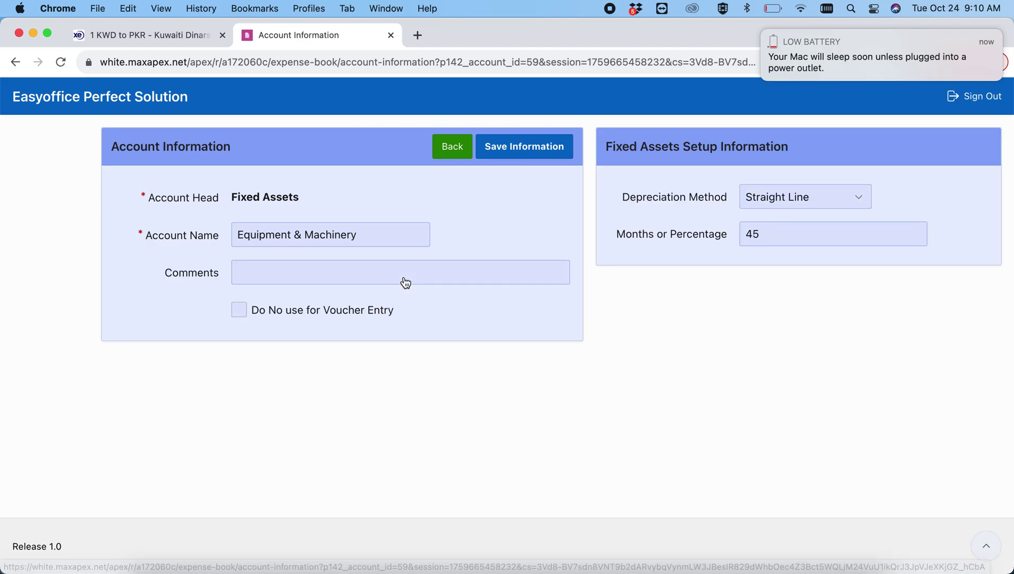
left_click(860, 200)
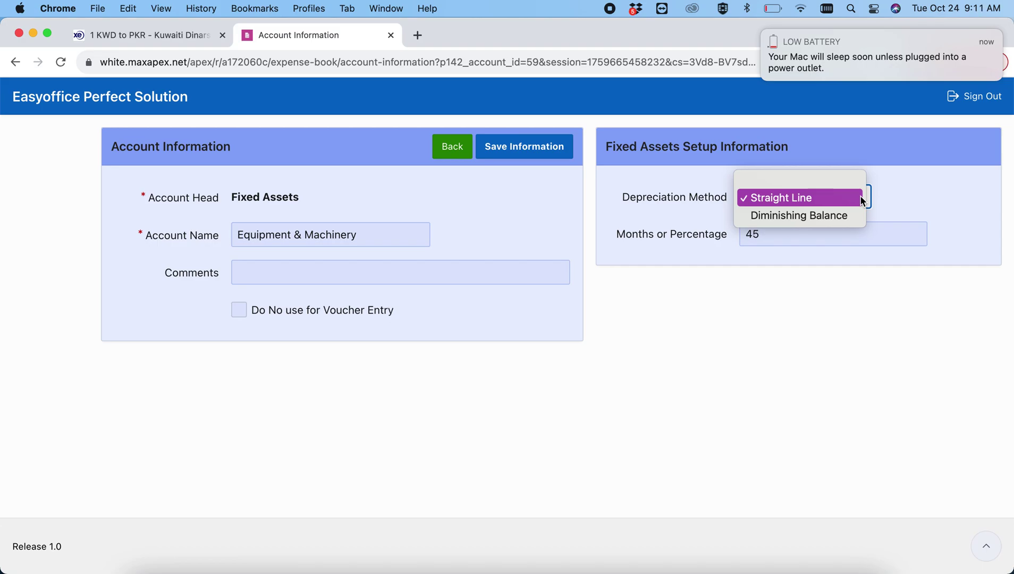
left_click(930, 201)
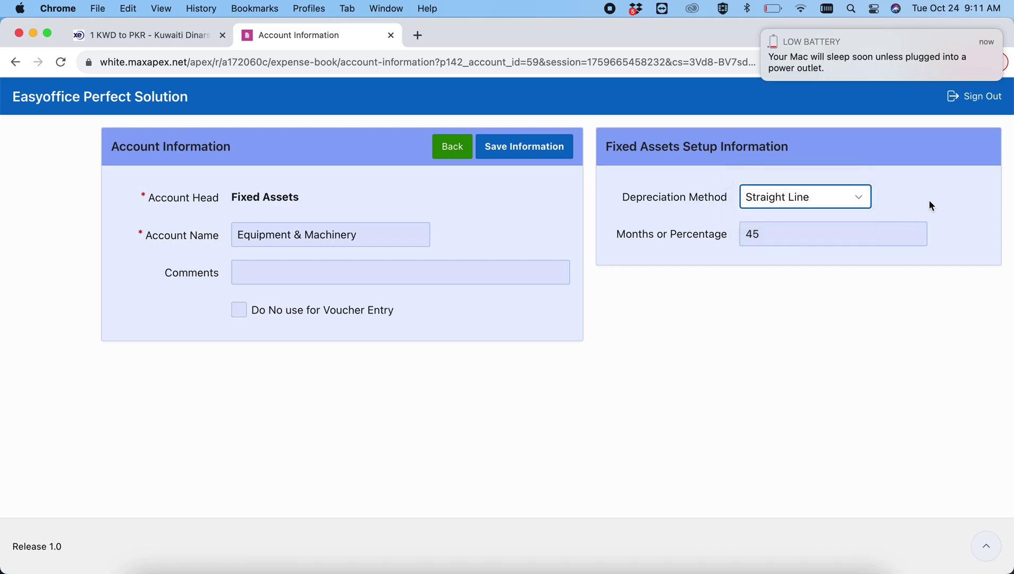
left_click(771, 246)
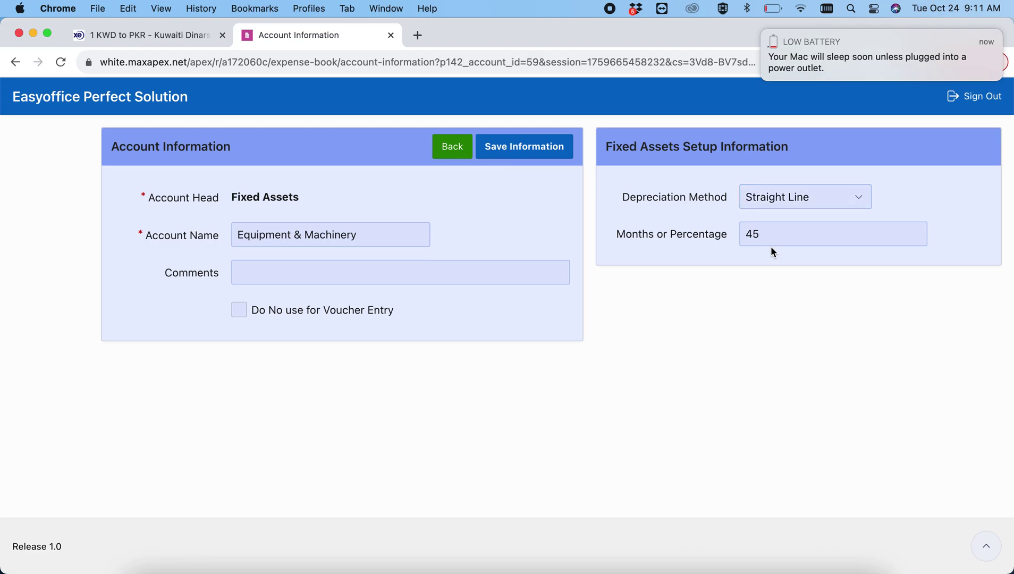
double_click(800, 236)
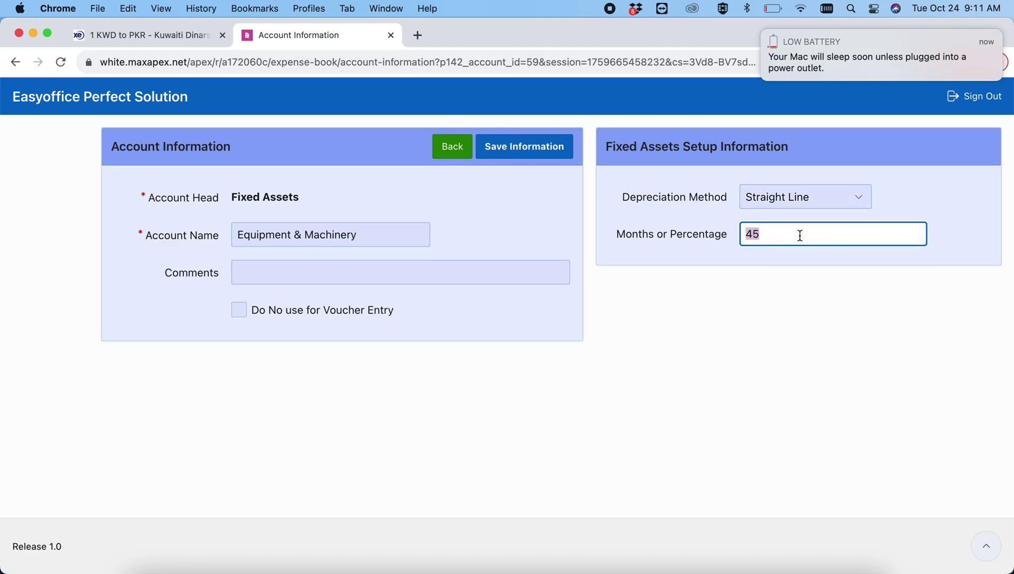
left_click(449, 147)
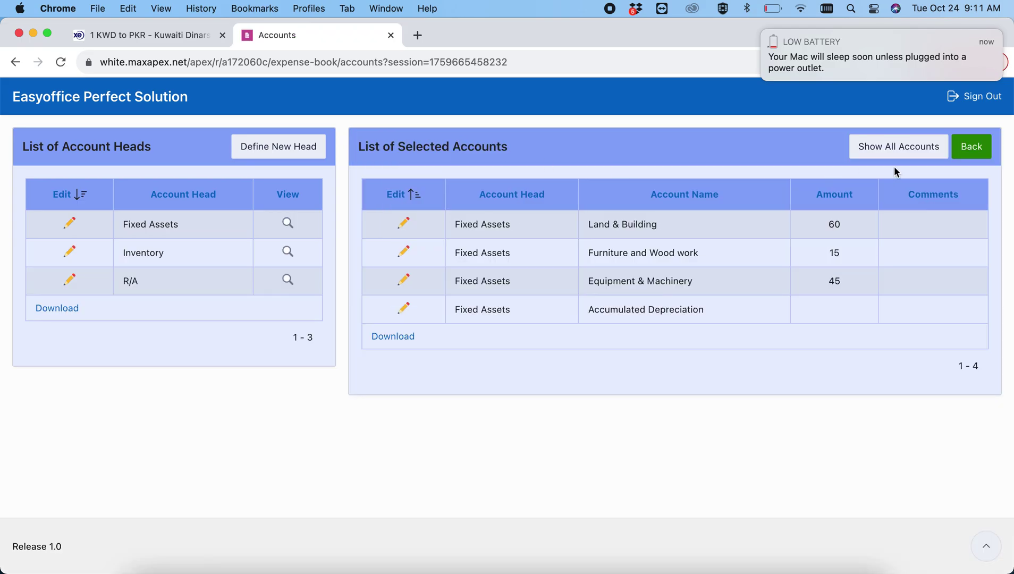
Return to the home page, open Make Depreciation and check the last depreciation date.
left_click(988, 148)
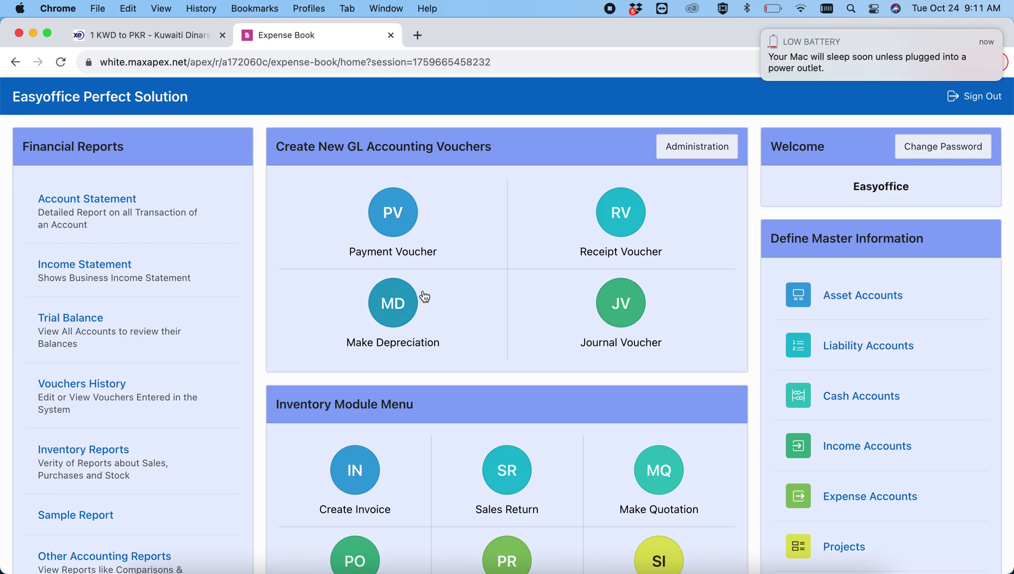
left_click(392, 320)
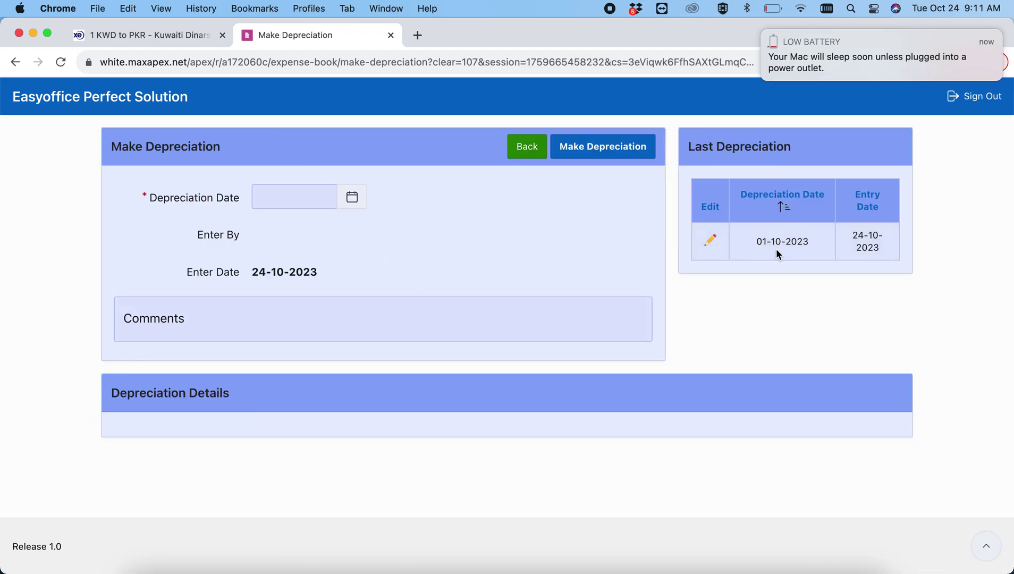
scroll(775, 249, "up", 5)
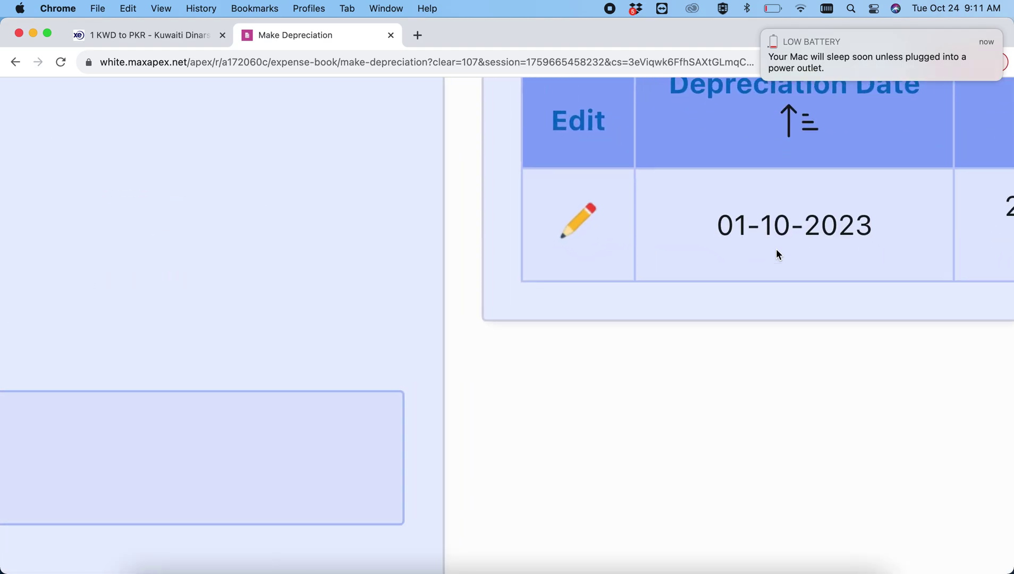
scroll(775, 249, "down", 5)
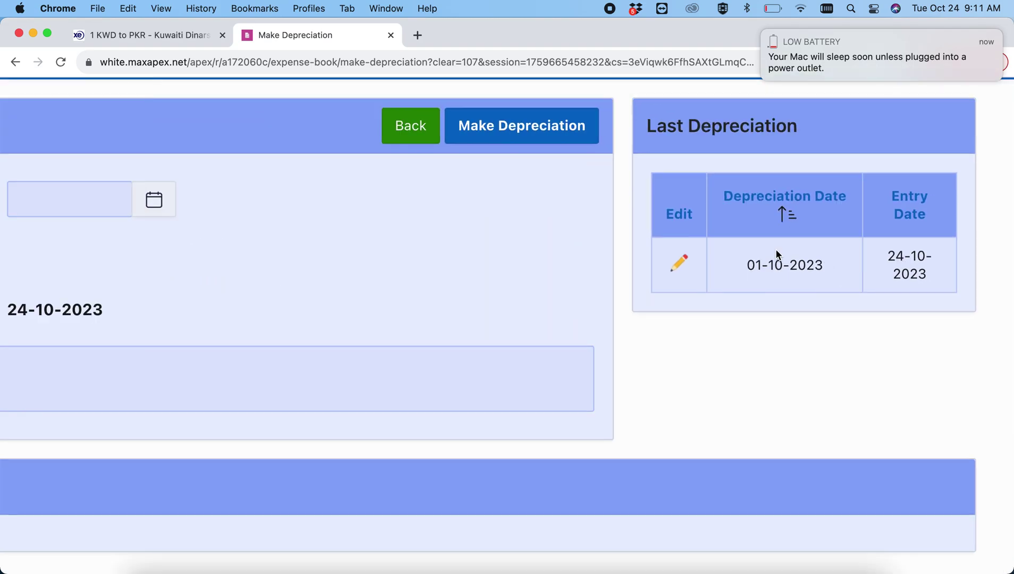
scroll(775, 248, "down", 3)
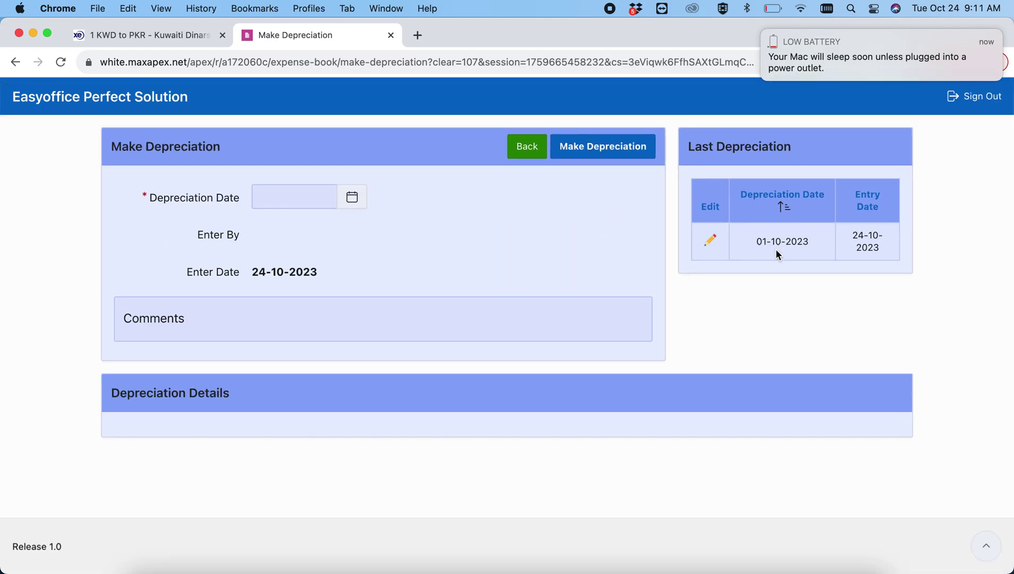
Set the depreciation date to 01-11-2023 and generate the depreciation.
left_click(354, 200)
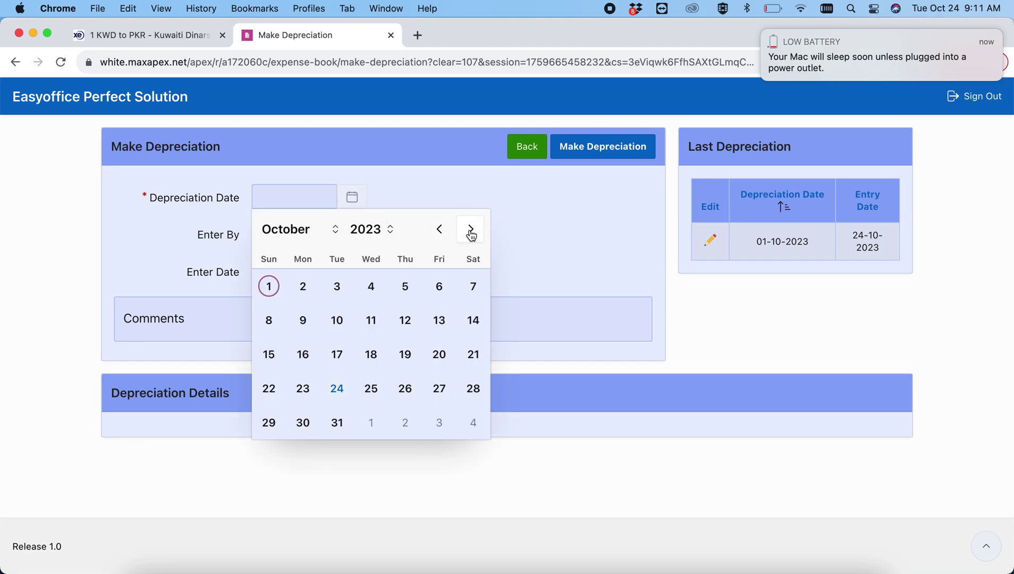
left_click(471, 230)
left_click(371, 287)
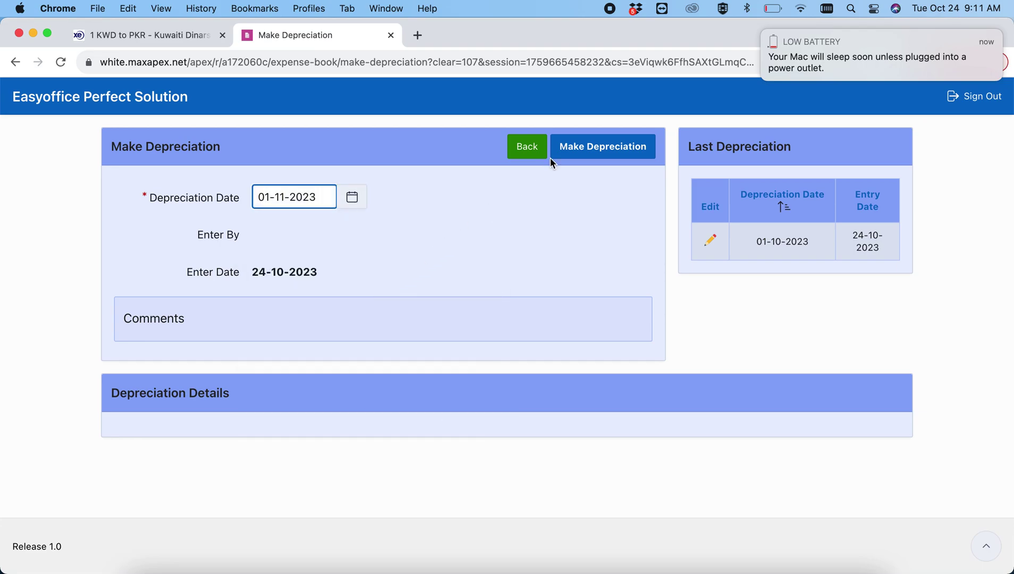
left_click(617, 154)
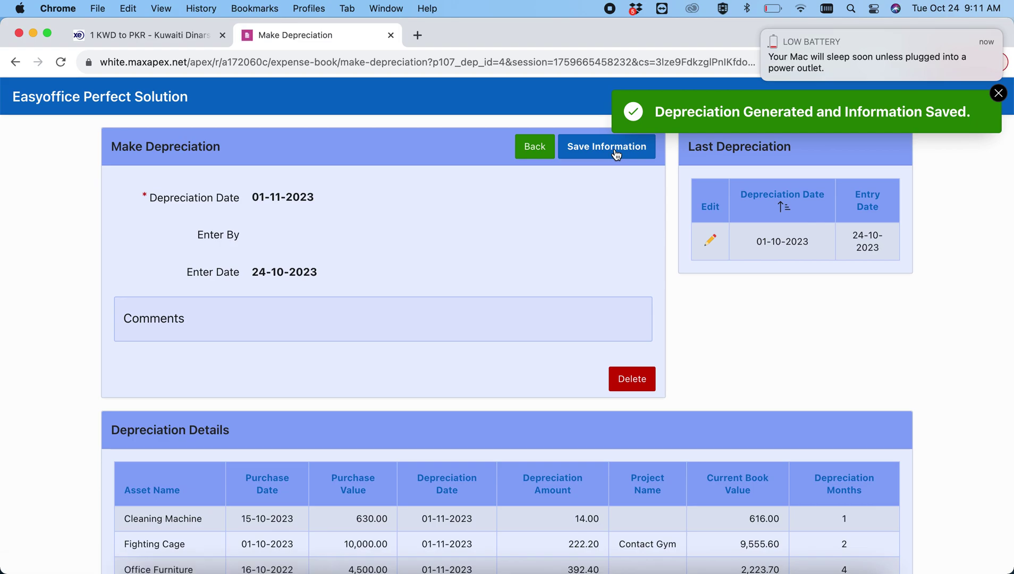
Review the Depreciation Details table with each asset's depreciation amount and book value, dismiss the notification and return to the home page.
scroll(520, 402, "down", 5)
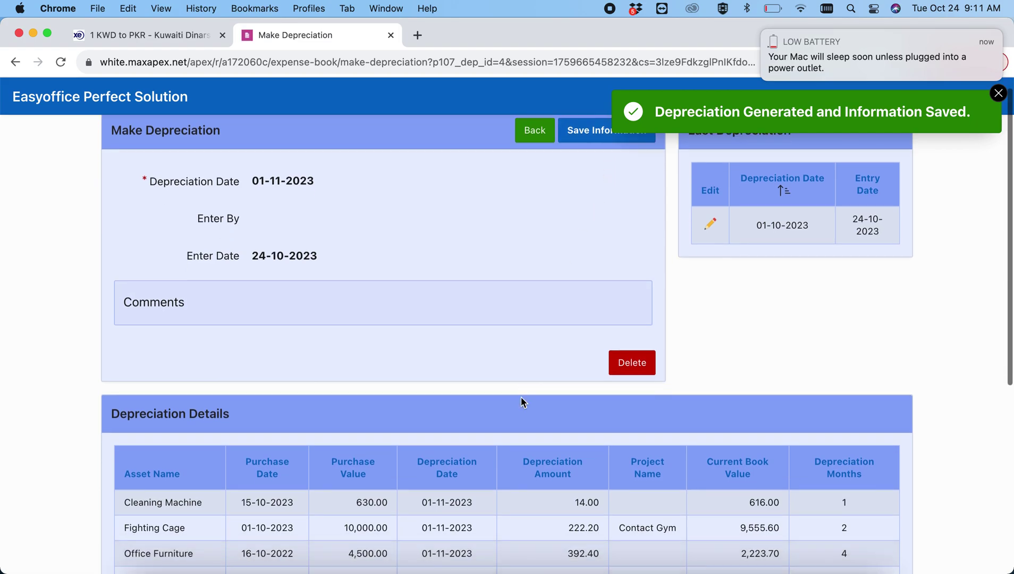
scroll(521, 397, "down", 3)
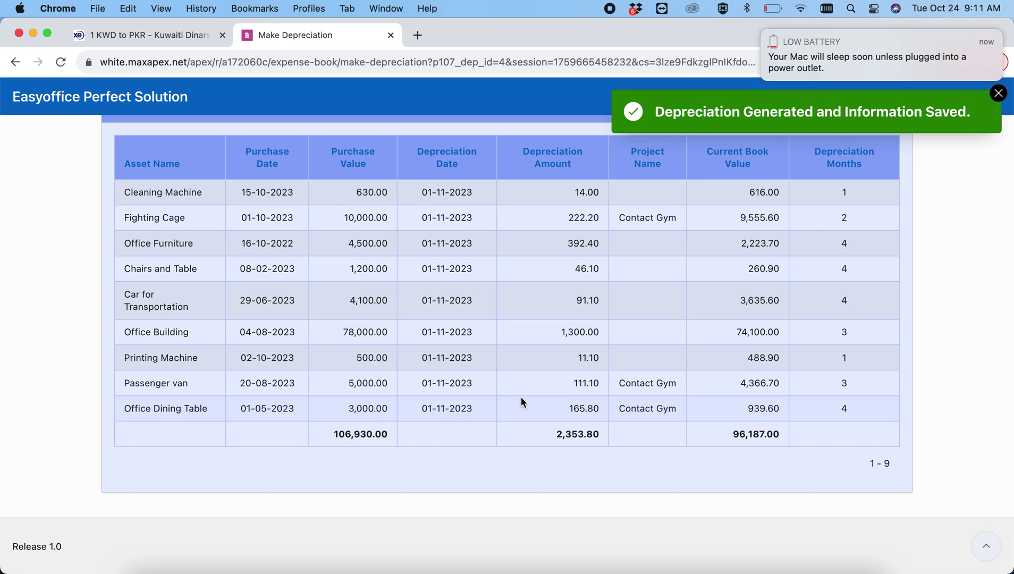
scroll(520, 402, "up", 8)
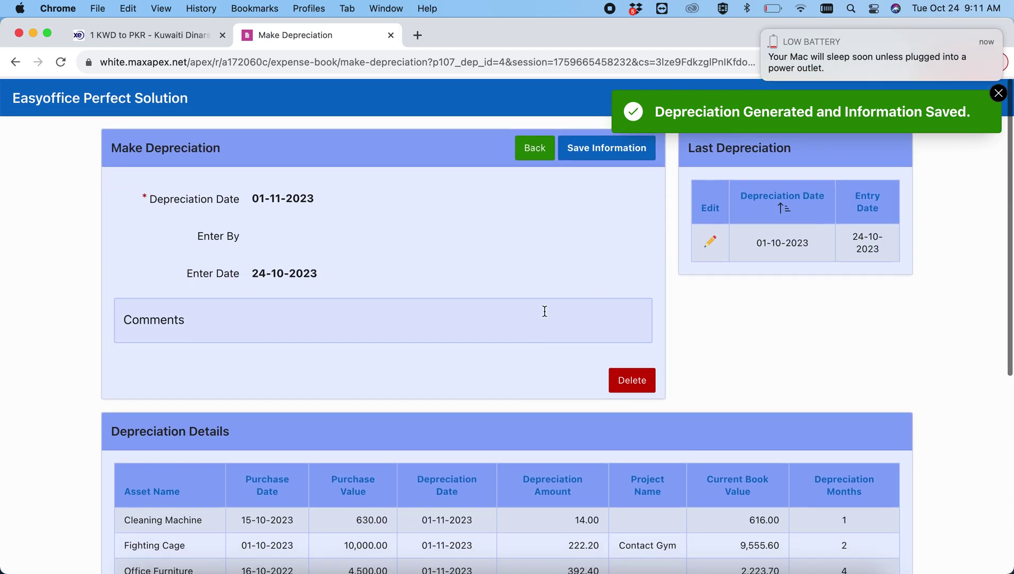
scroll(567, 295, "down", 5)
scroll(568, 490, "down", 1)
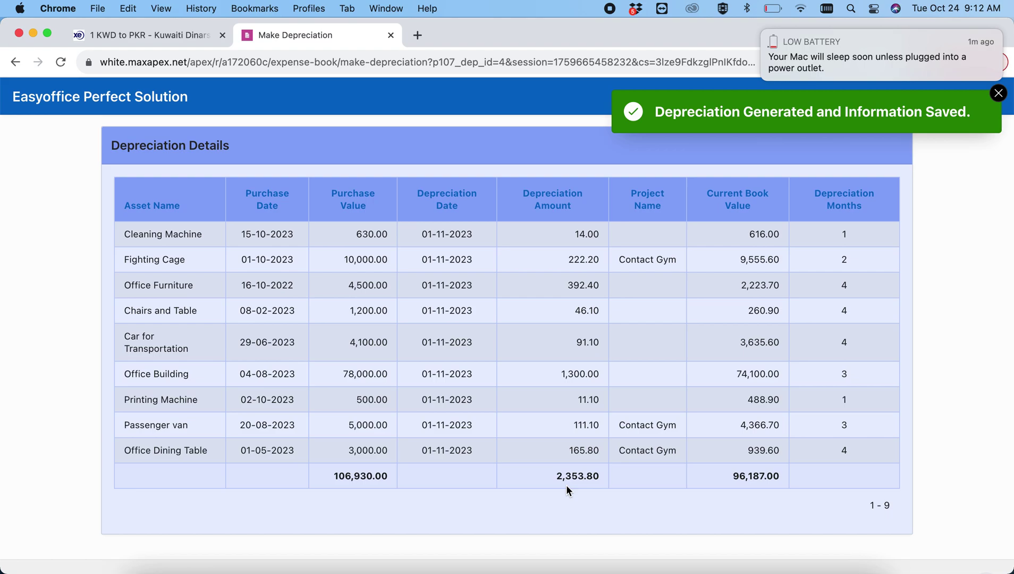
left_click(998, 95)
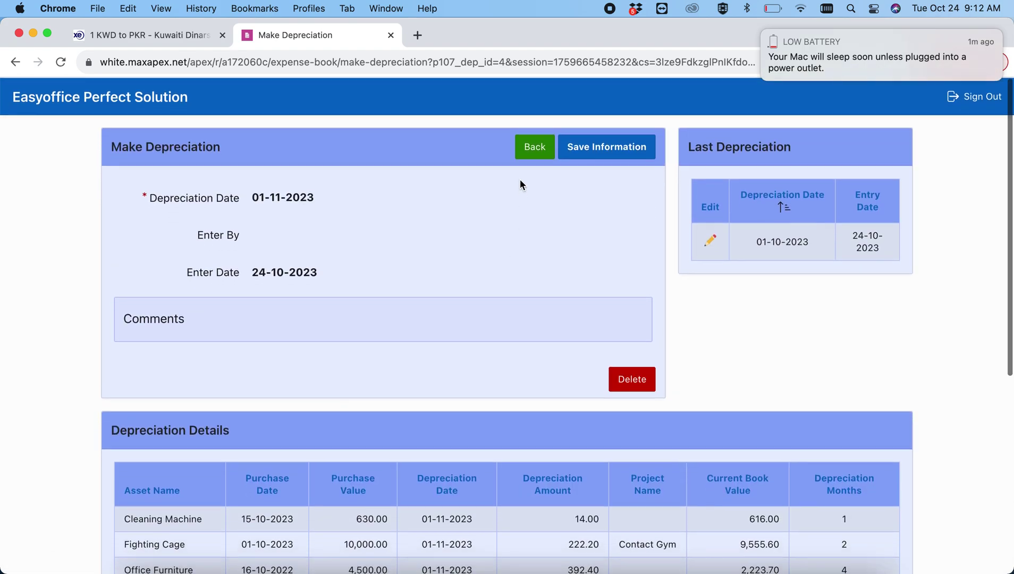
left_click(533, 158)
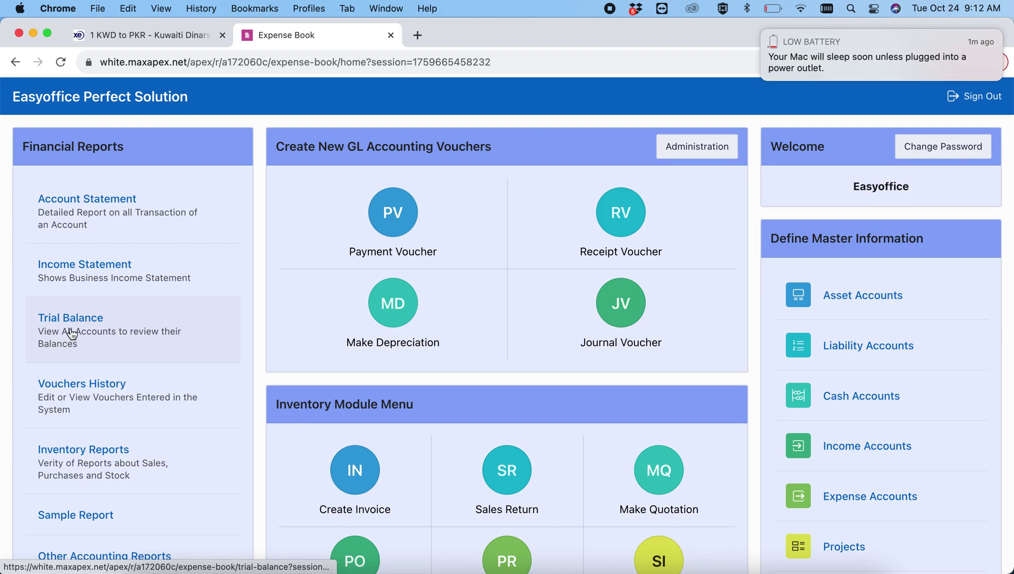
Open the Trial Balance, show its figures and examine the Accumulated Depreciation credit under Fixed Assets.
left_click(174, 331)
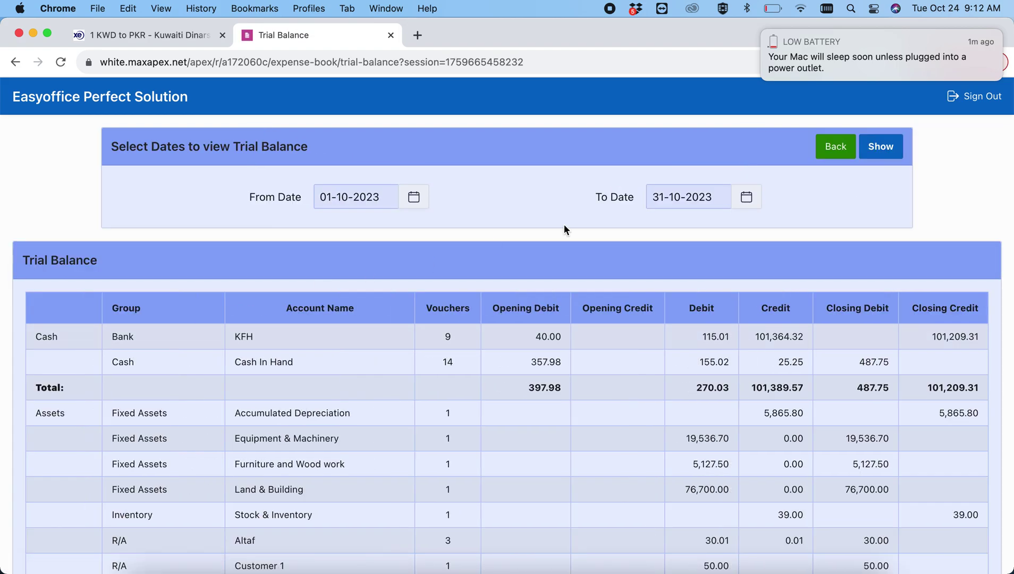
left_click(882, 150)
scroll(461, 454, "down", 3)
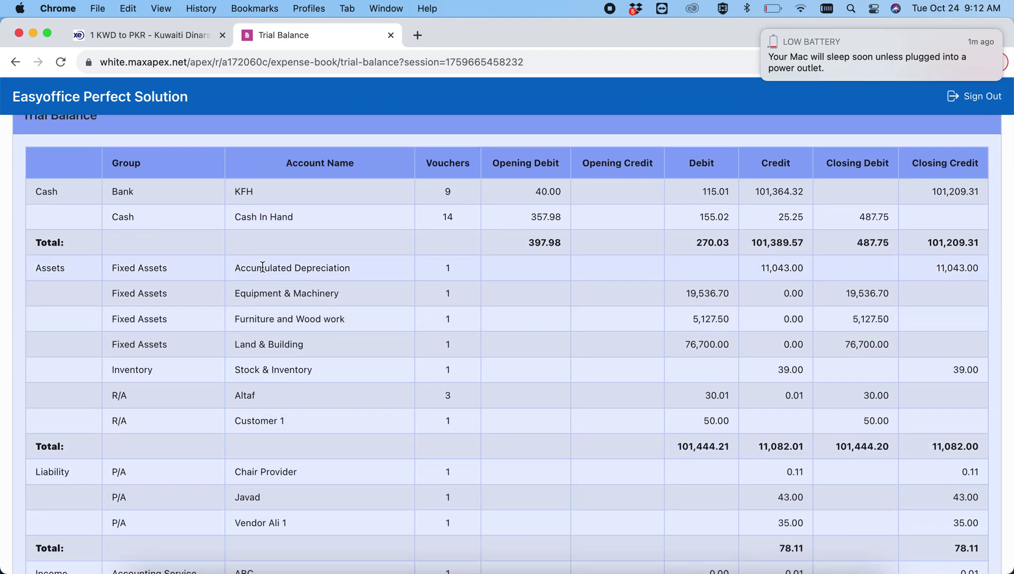
scroll(756, 268, "up", 5)
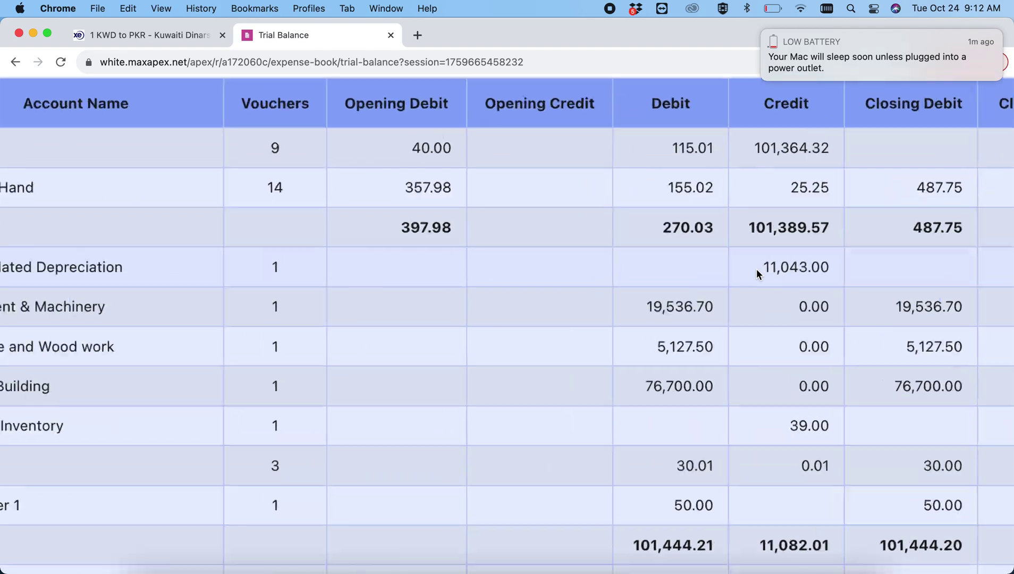
scroll(846, 254, "down", 5)
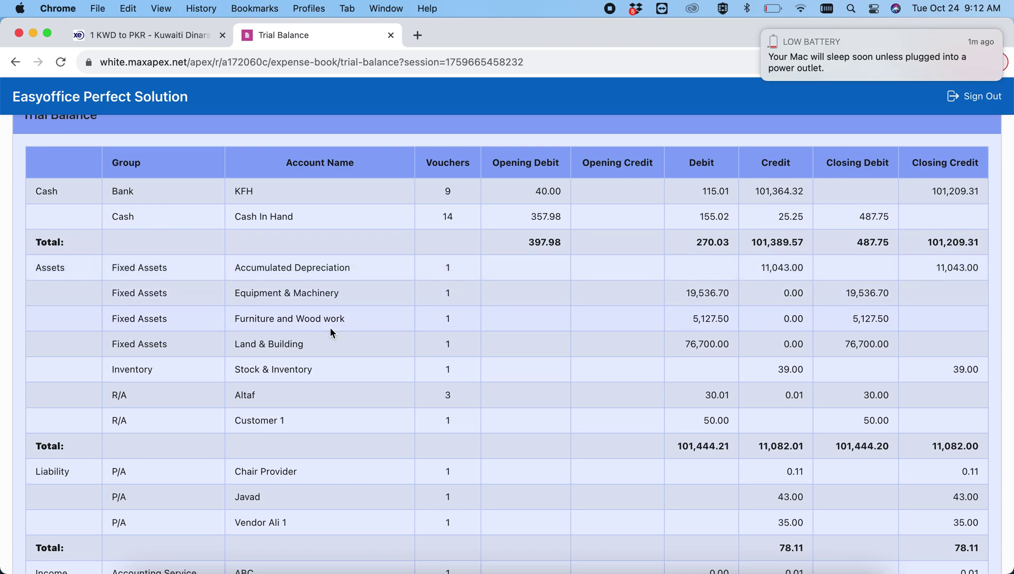
Find the Asset Depreciation account under Expense in the Trial Balance, check its debit amount and return to the home page.
scroll(330, 330, "down", 10)
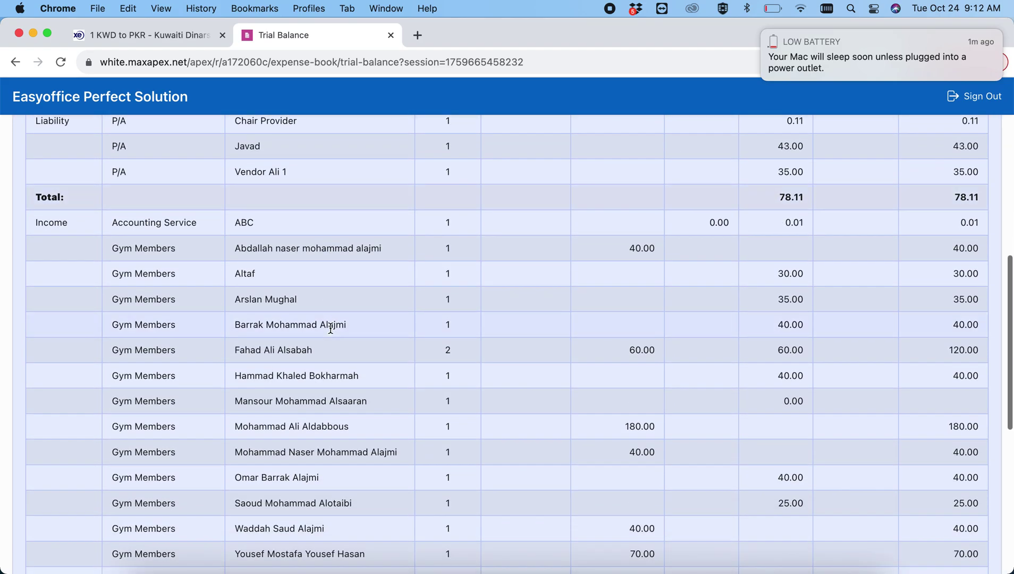
scroll(330, 327, "up", 6)
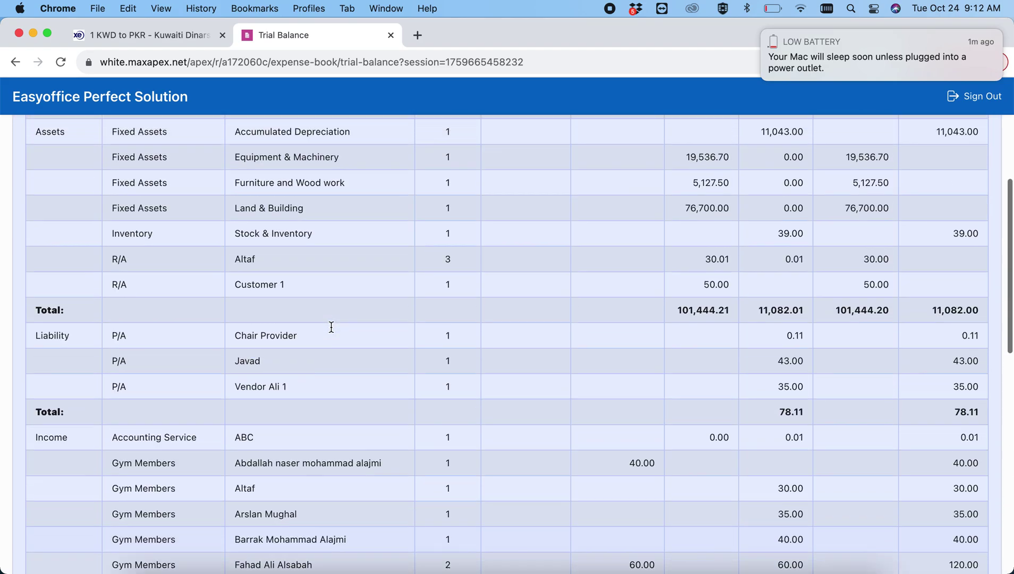
scroll(331, 327, "up", 3)
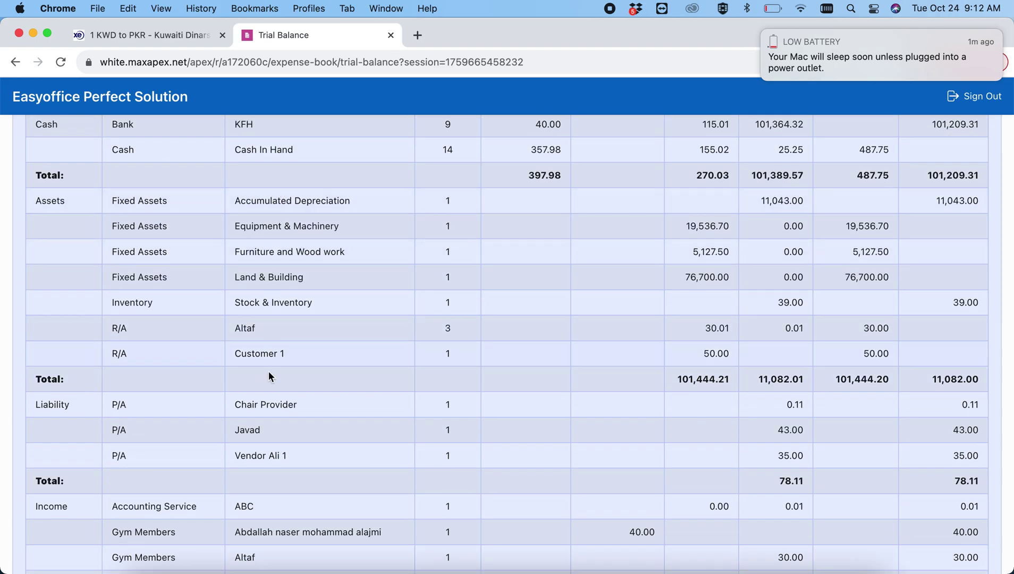
scroll(269, 368, "down", 7)
scroll(268, 376, "down", 12)
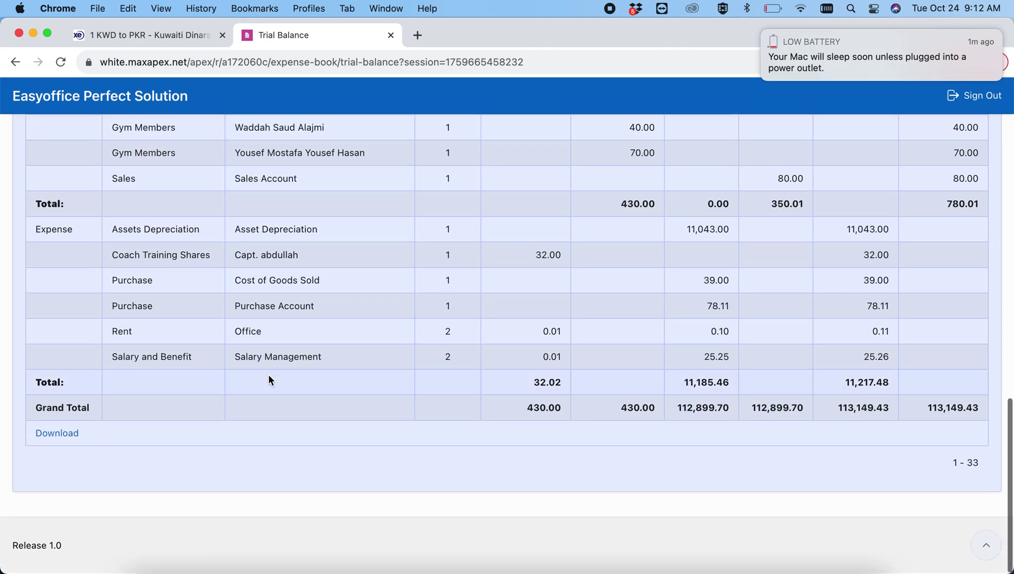
double_click(286, 239)
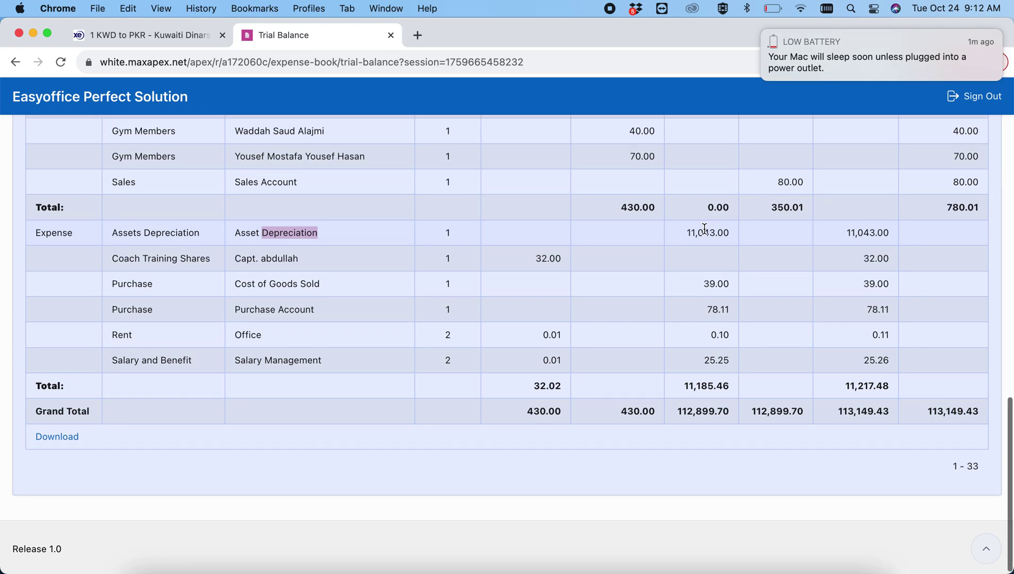
scroll(704, 229, "up", 15)
left_click(841, 144)
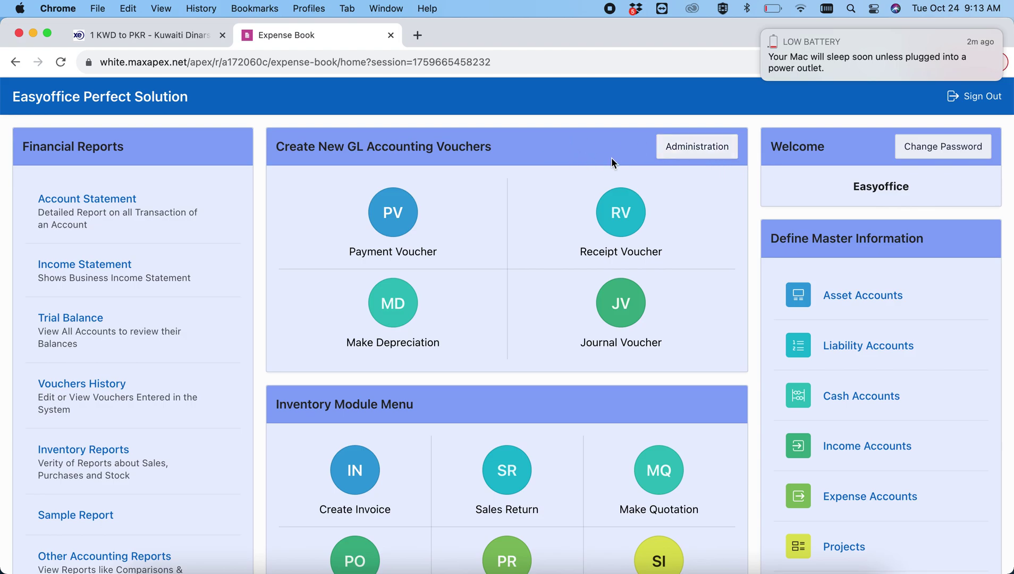
Open the company setup from Administration and inspect the Fixed Asset Head in Fixed Assets Accounts Mapping.
left_click(714, 149)
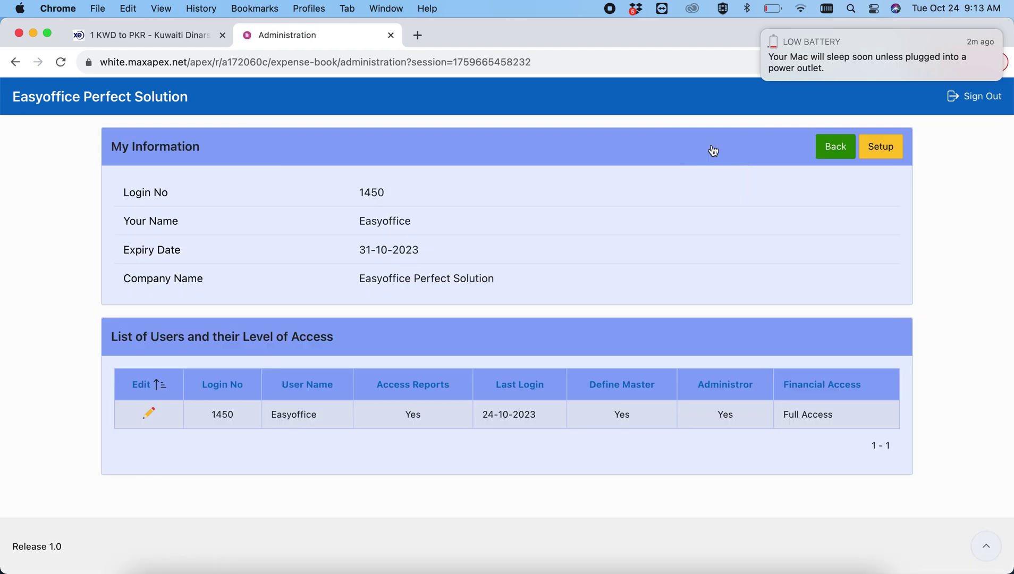
left_click(879, 147)
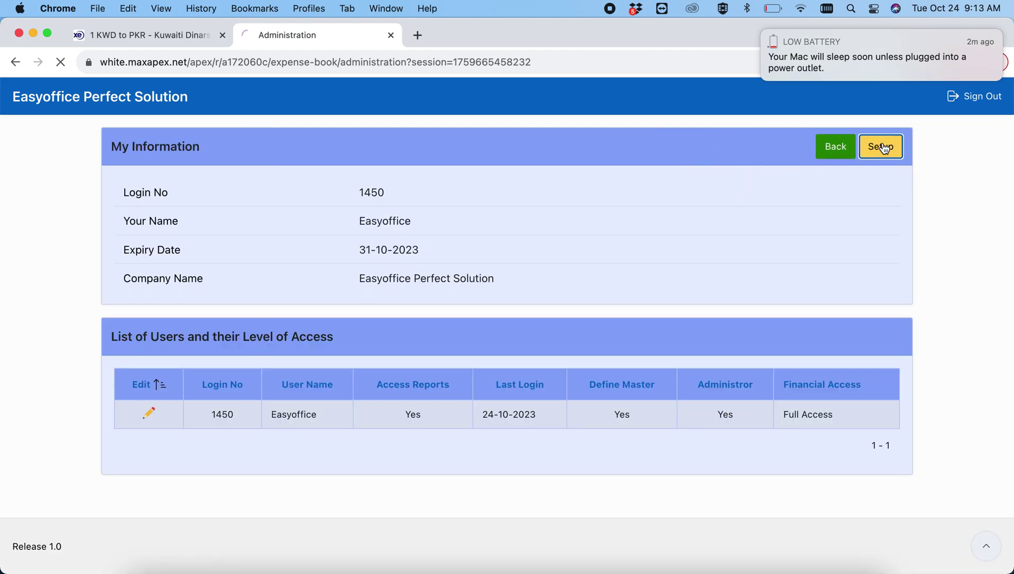
scroll(106, 415, "down", 5)
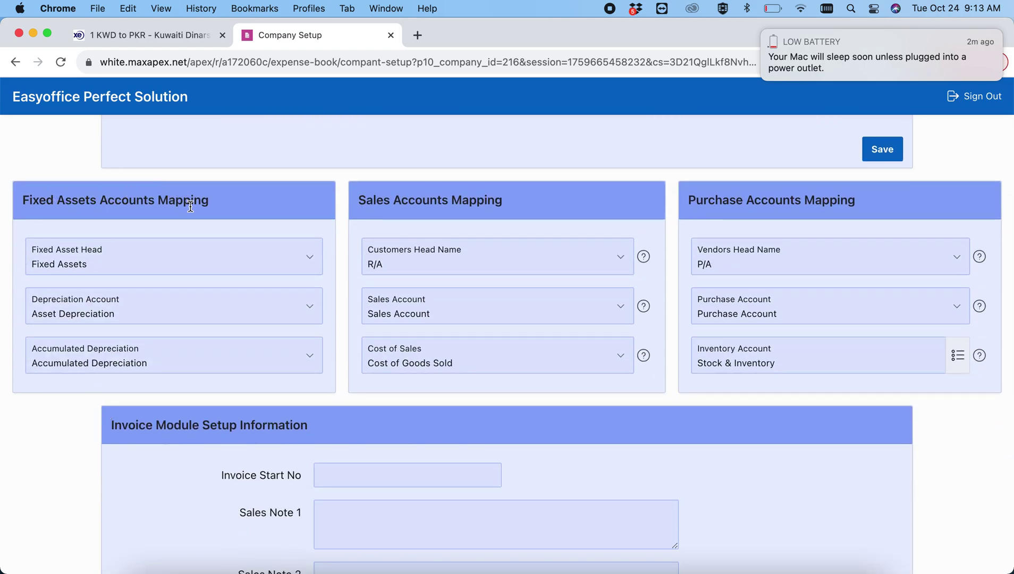
left_click(128, 263)
left_click(127, 263)
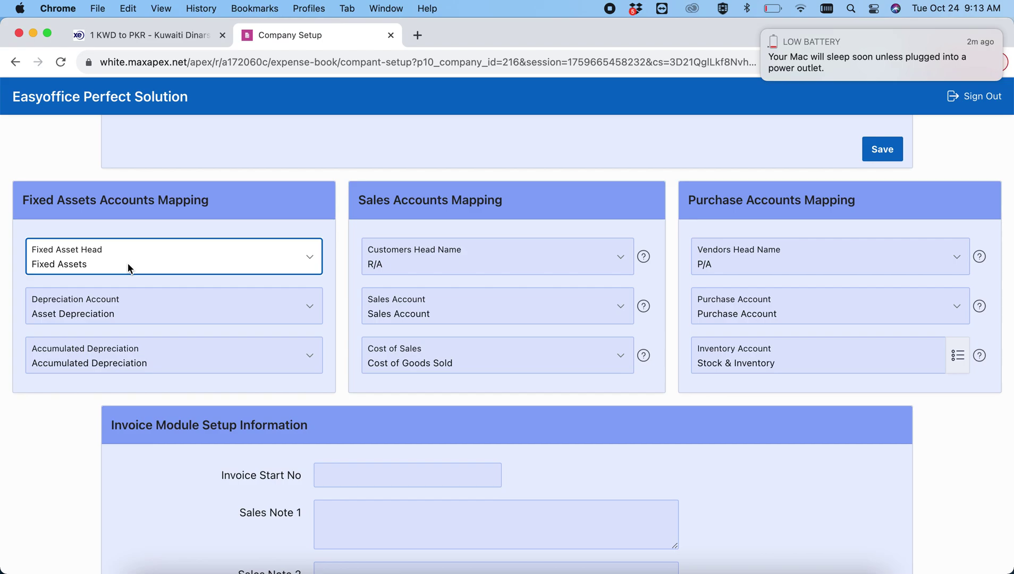
View the account options for Depreciation Account and Accumulated Depreciation without changing them, and return to the home page.
left_click(108, 315)
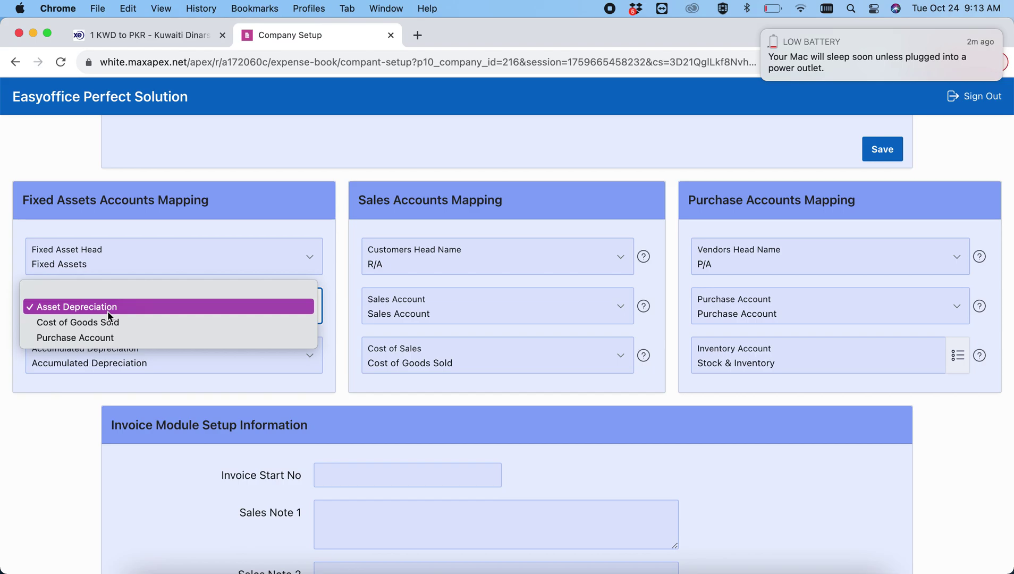
left_click(5, 301)
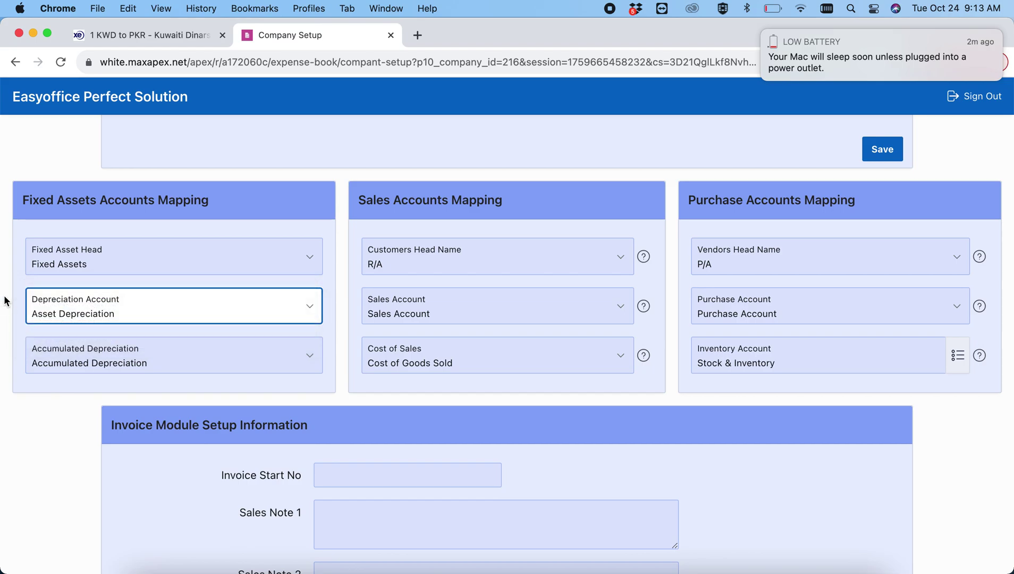
left_click(115, 355)
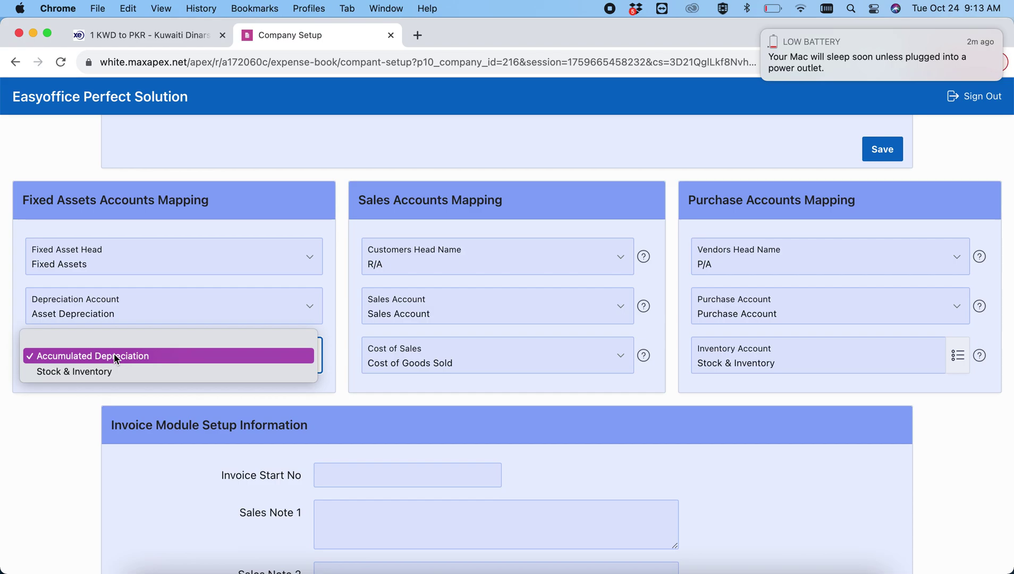
left_click(4, 350)
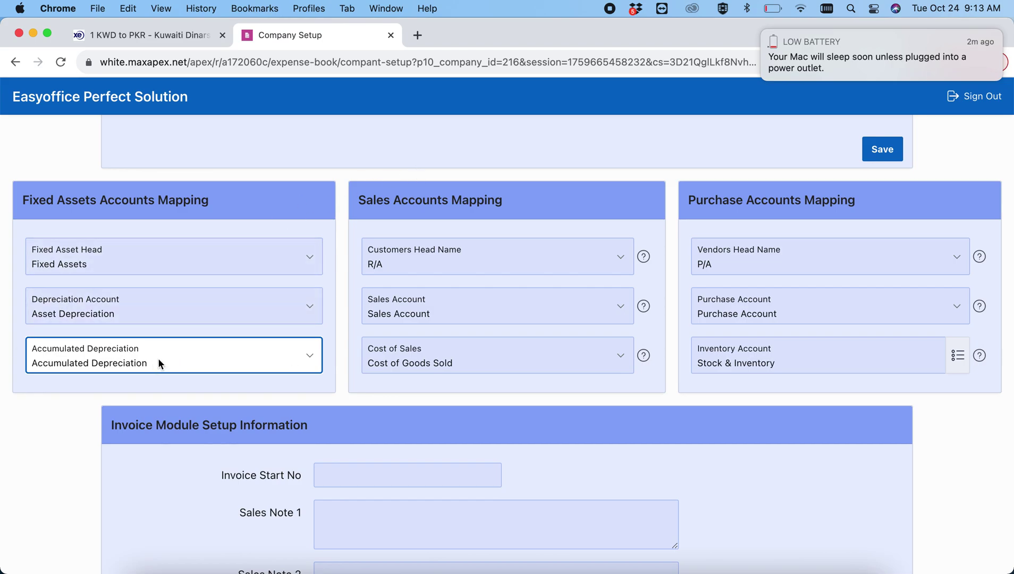
scroll(337, 168, "up", 6)
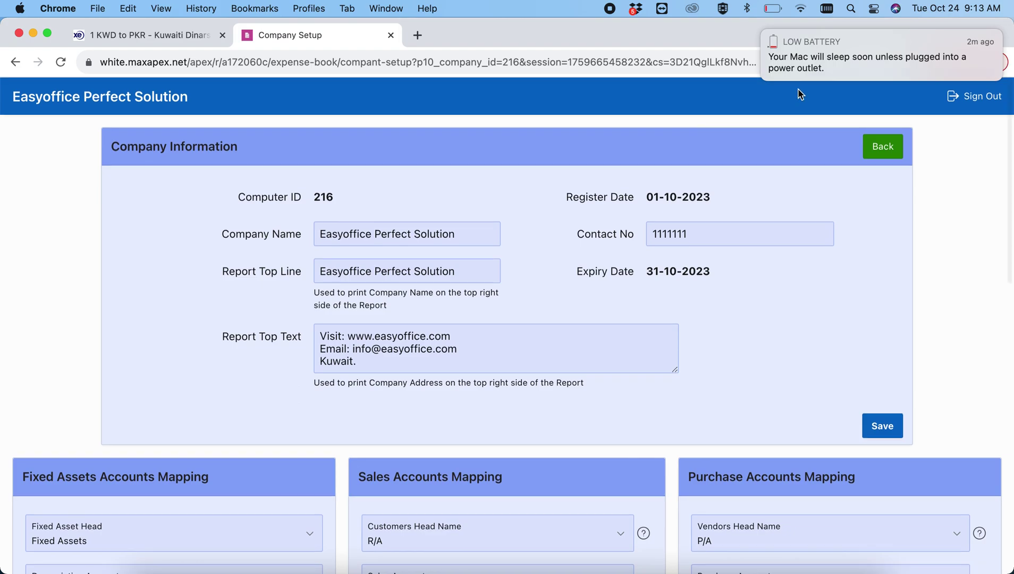
left_click(879, 153)
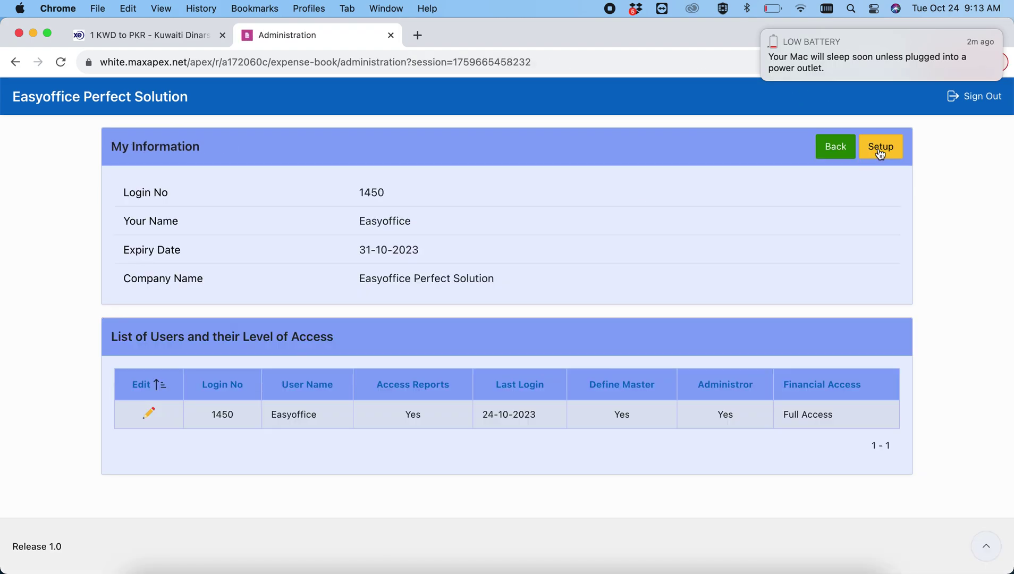
left_click(832, 153)
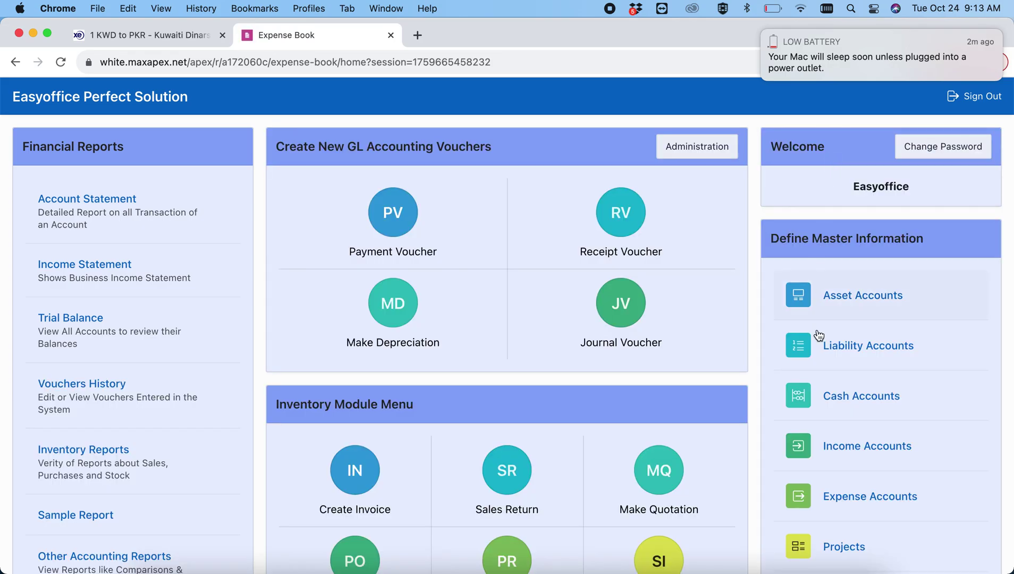
Open a blank Journal Voucher, view its entry form and return to the home page without saving.
scroll(818, 335, "down", 2)
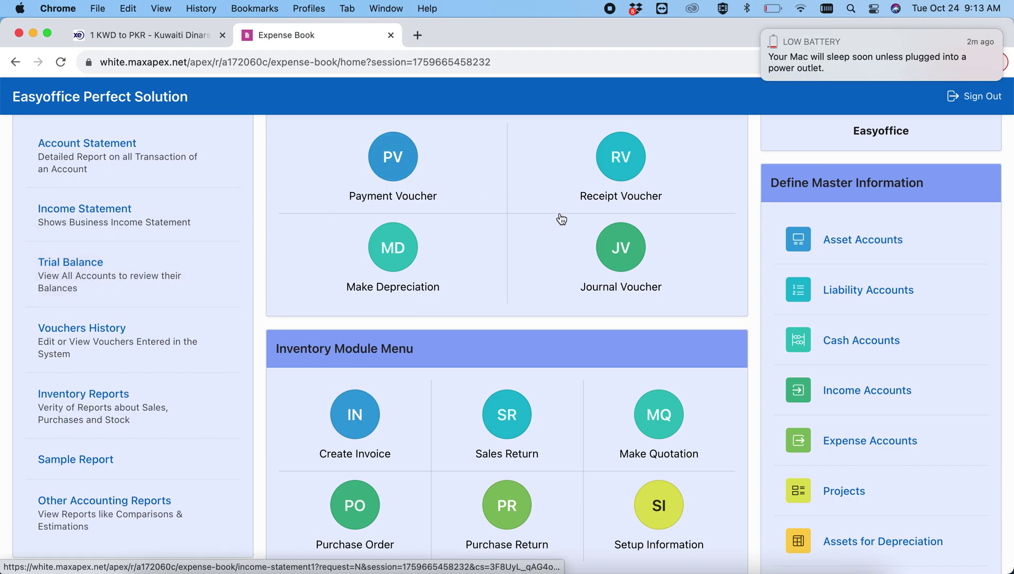
left_click(617, 256)
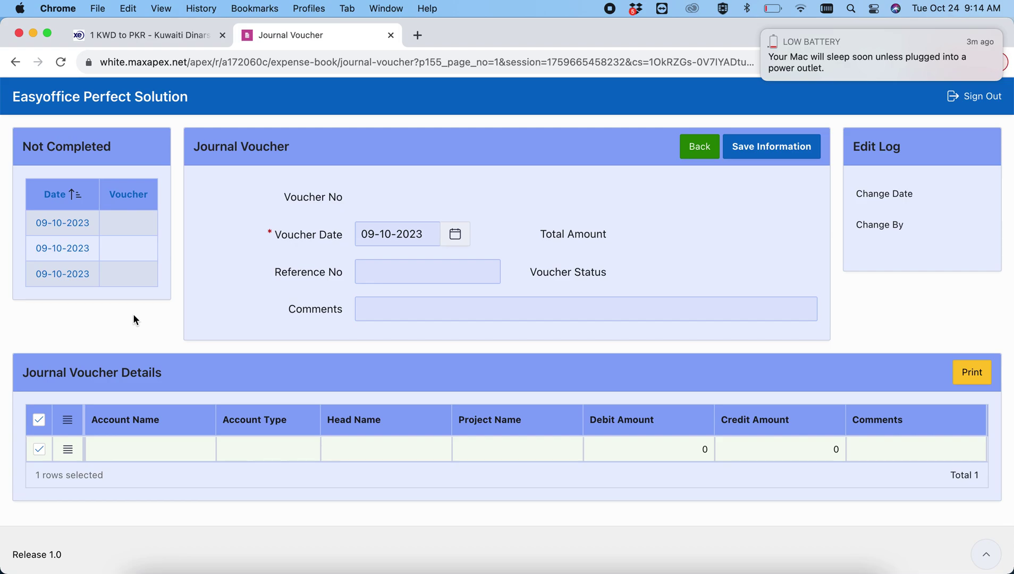
left_click(700, 151)
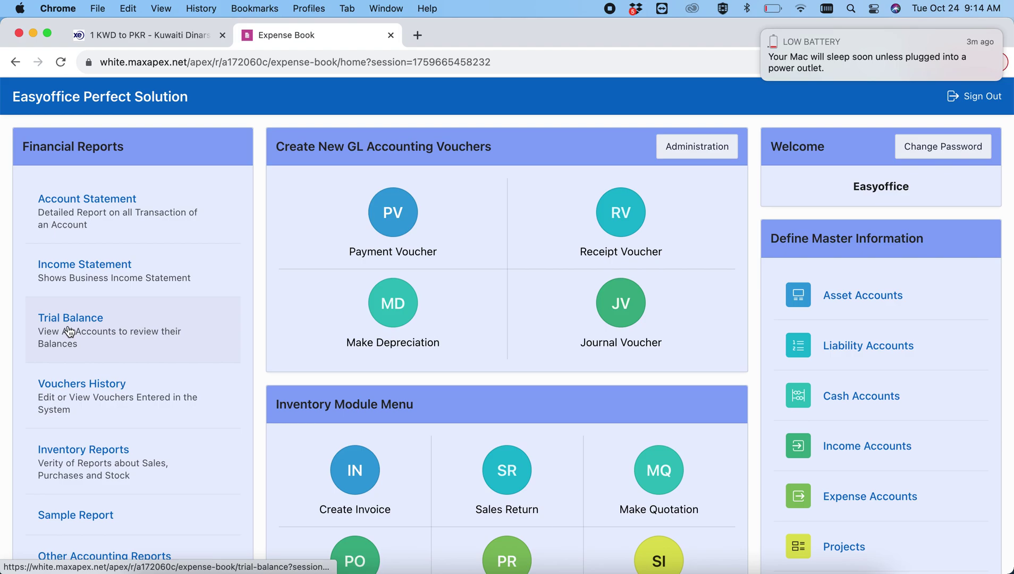
Open Assets for Depreciation and examine the Purchase Value and Book Value totals beneath the asset list.
scroll(733, 406, "down", 5)
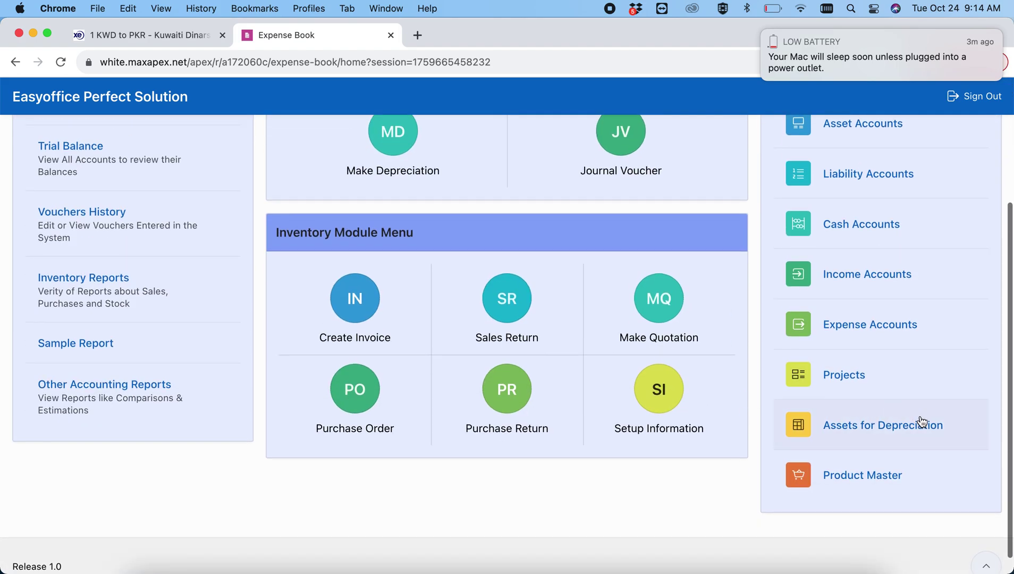
left_click(942, 432)
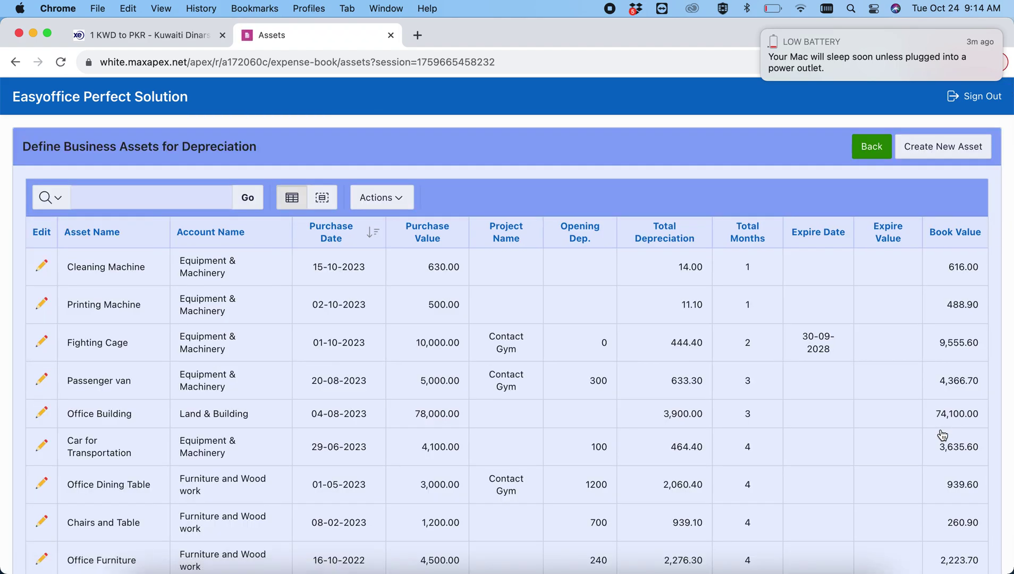
scroll(941, 435, "down", 5)
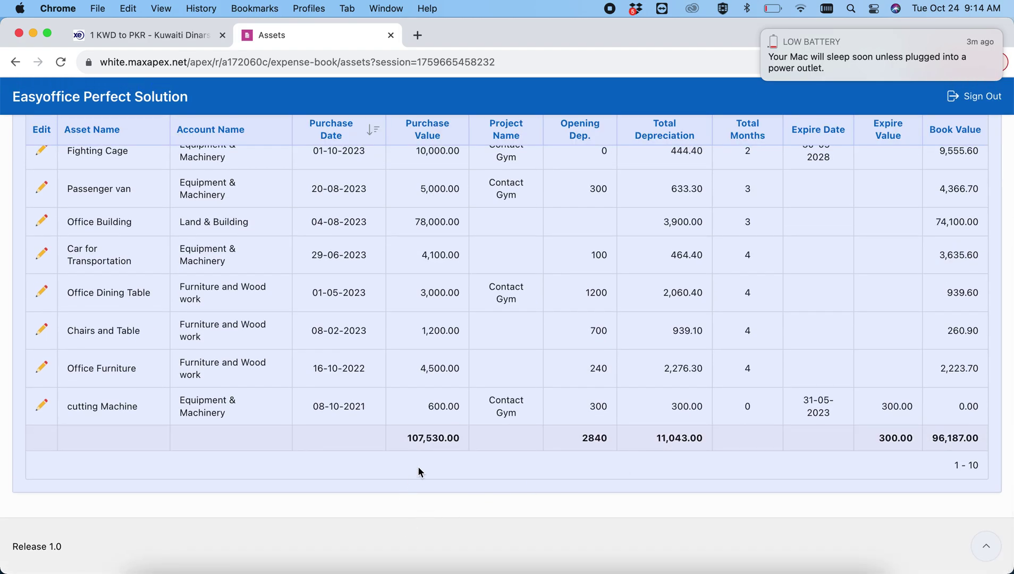
double_click(425, 437)
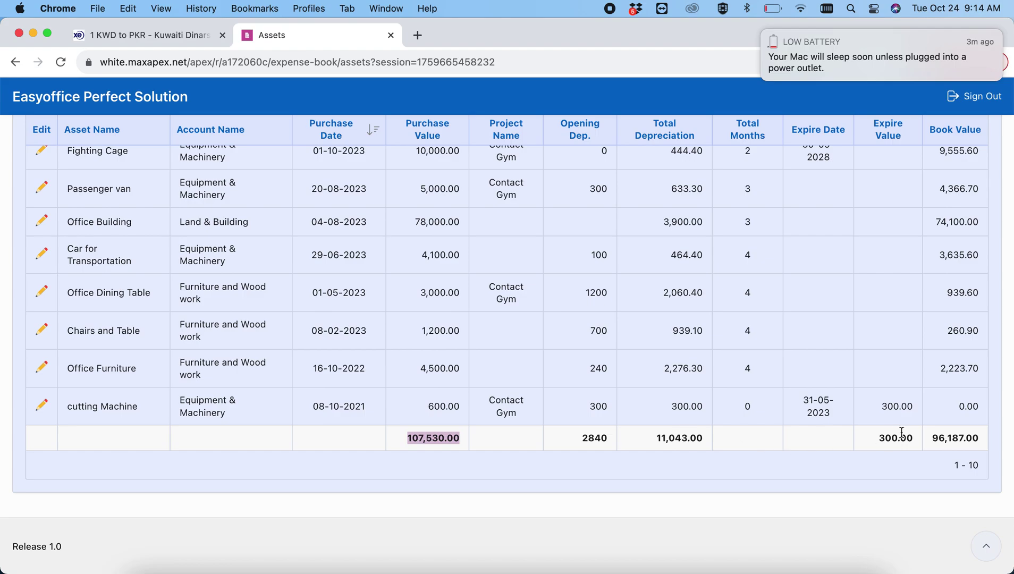
left_click(956, 449)
double_click(965, 440)
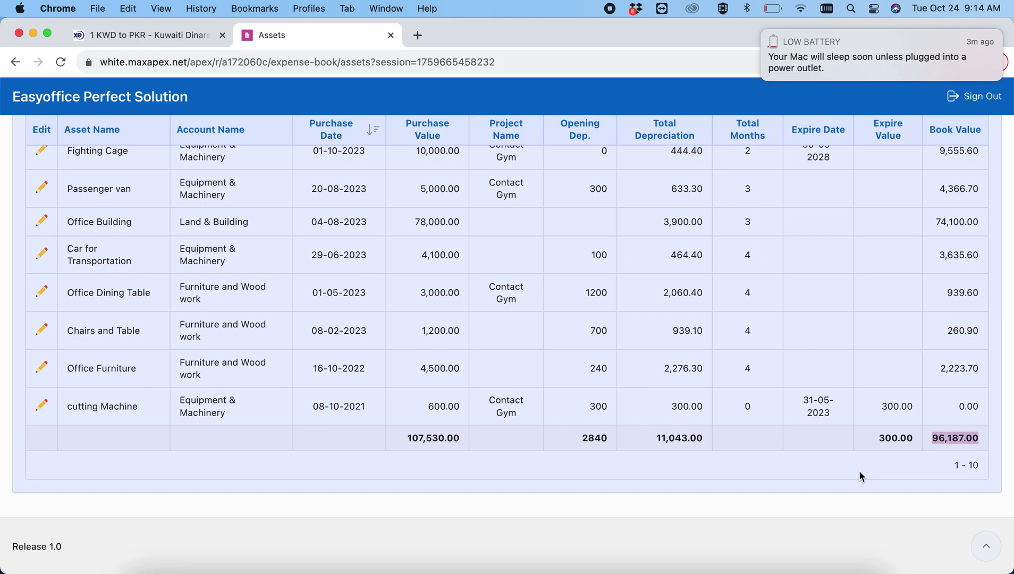
scroll(606, 340, "up", 3)
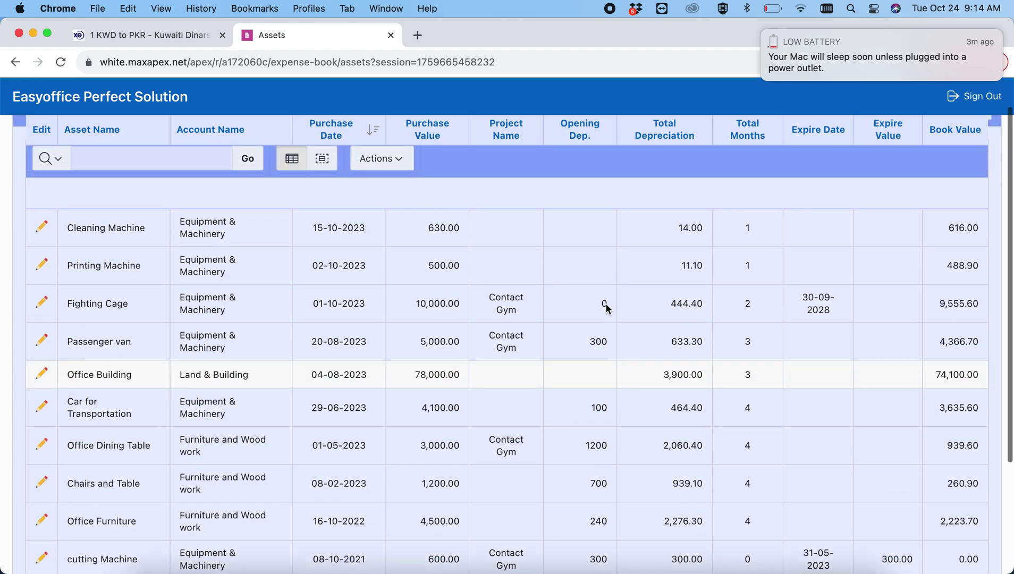
scroll(606, 308, "up", 2)
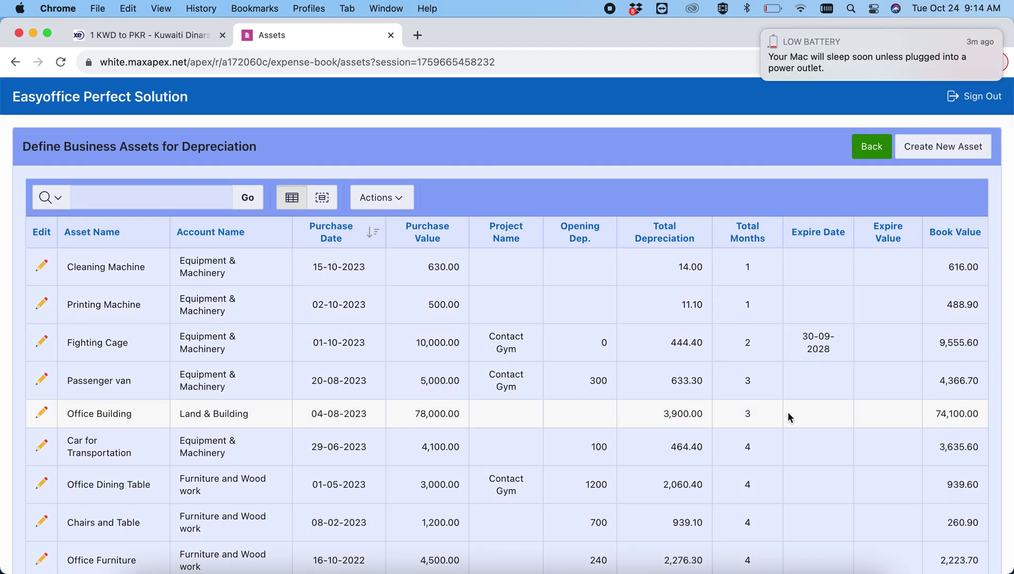
Switch the asset list to its Group By view, examine the Book Value per account and return to the home page.
left_click(322, 202)
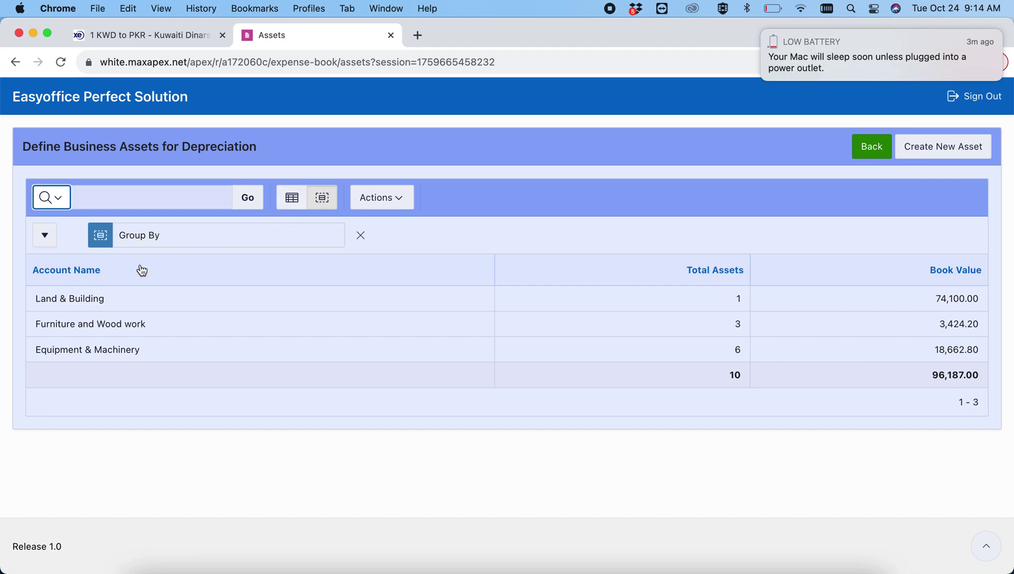
triple_click(63, 298)
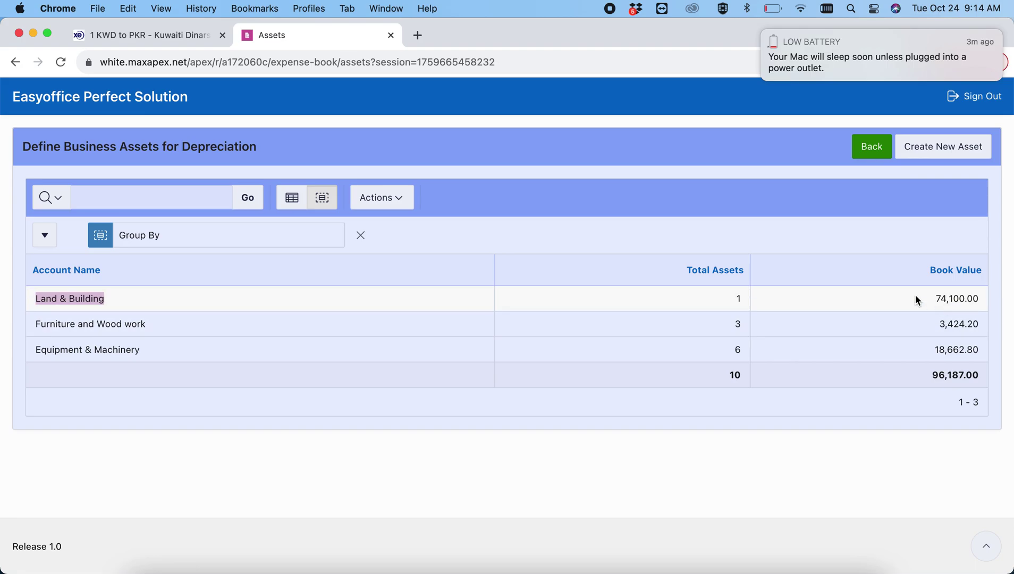
scroll(914, 295, "up", 5)
scroll(913, 295, "down", 3)
scroll(910, 297, "right", 3)
scroll(910, 297, "down", 3)
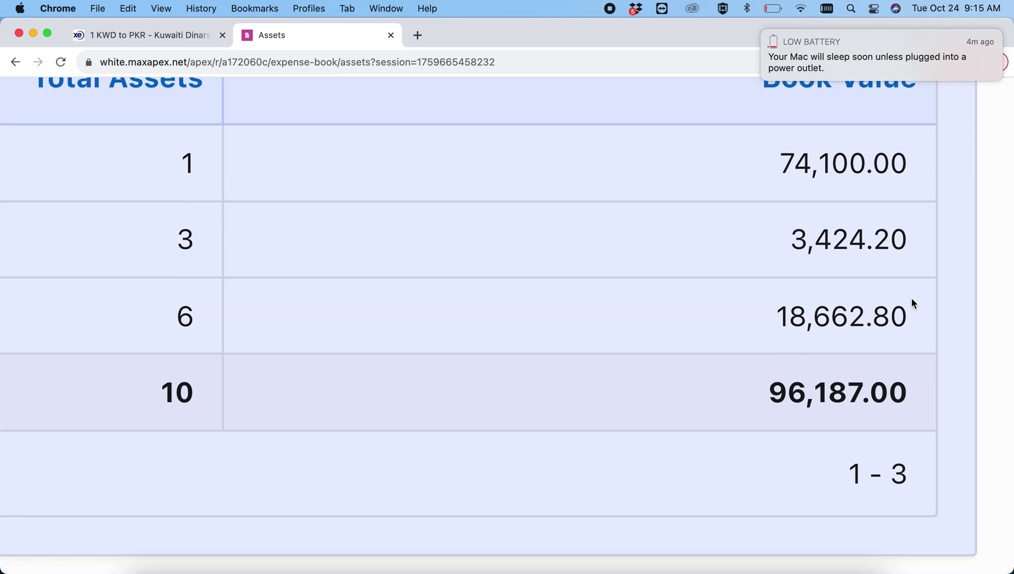
scroll(911, 303, "down", 1)
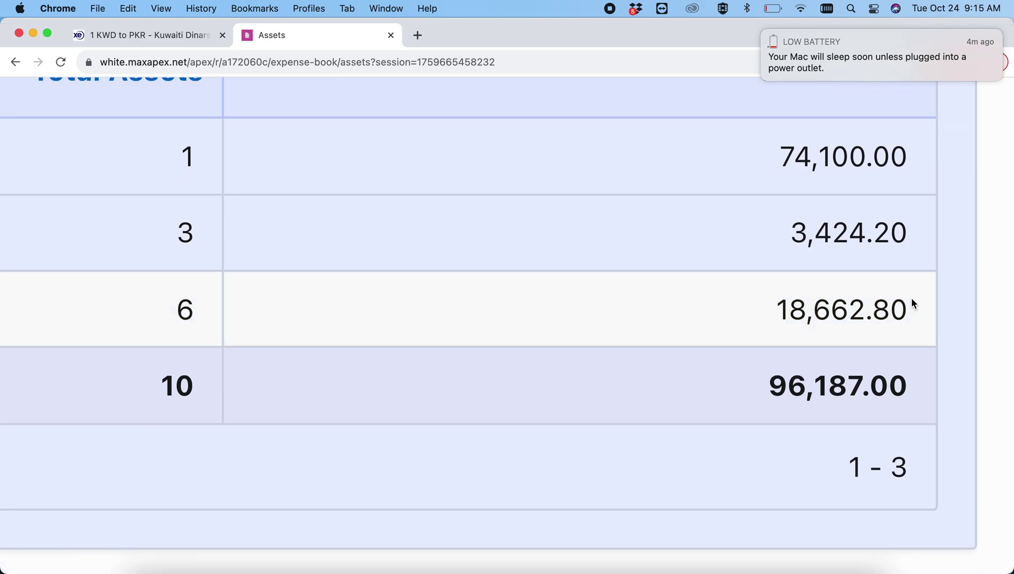
left_click(763, 32)
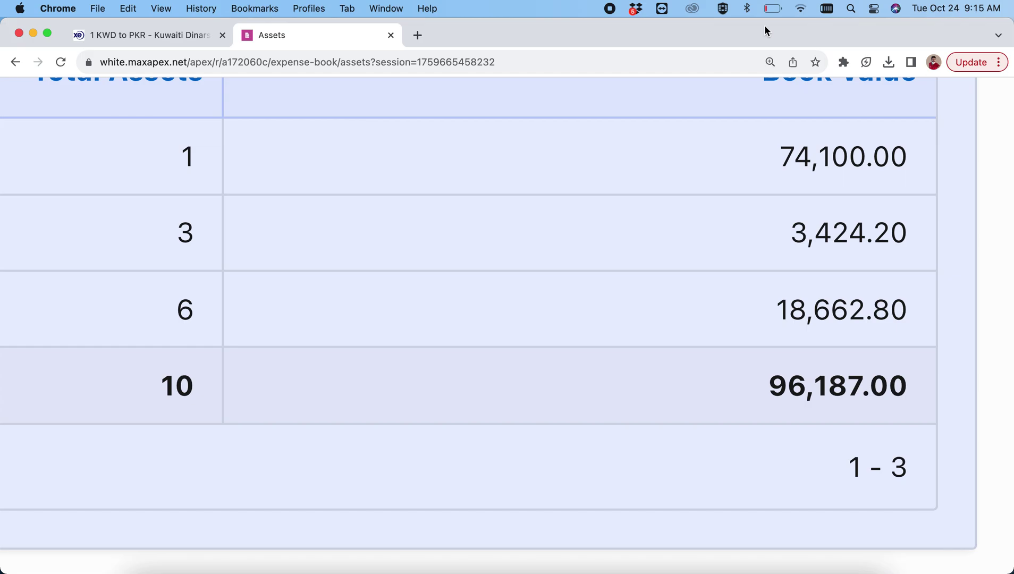
scroll(795, 98, "up", 10)
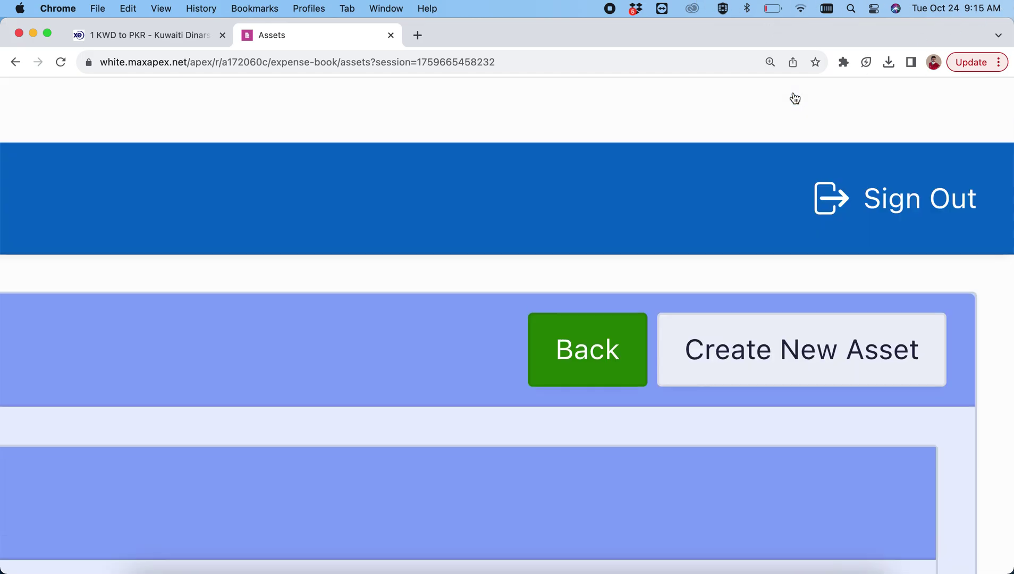
left_click(578, 279)
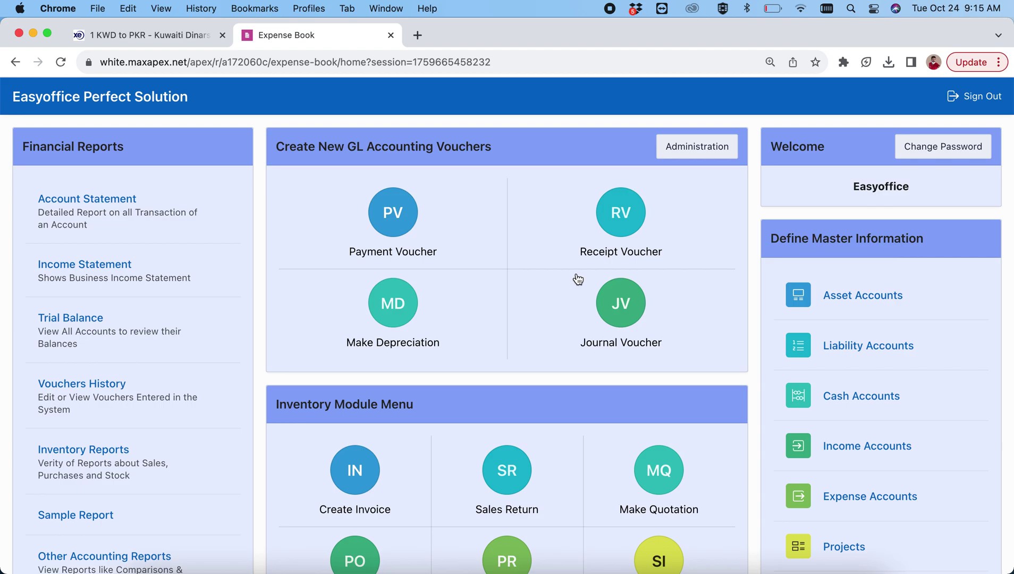
Sign out of the application and open the eqlsolution.com website, browsing down to its footer.
left_click(971, 97)
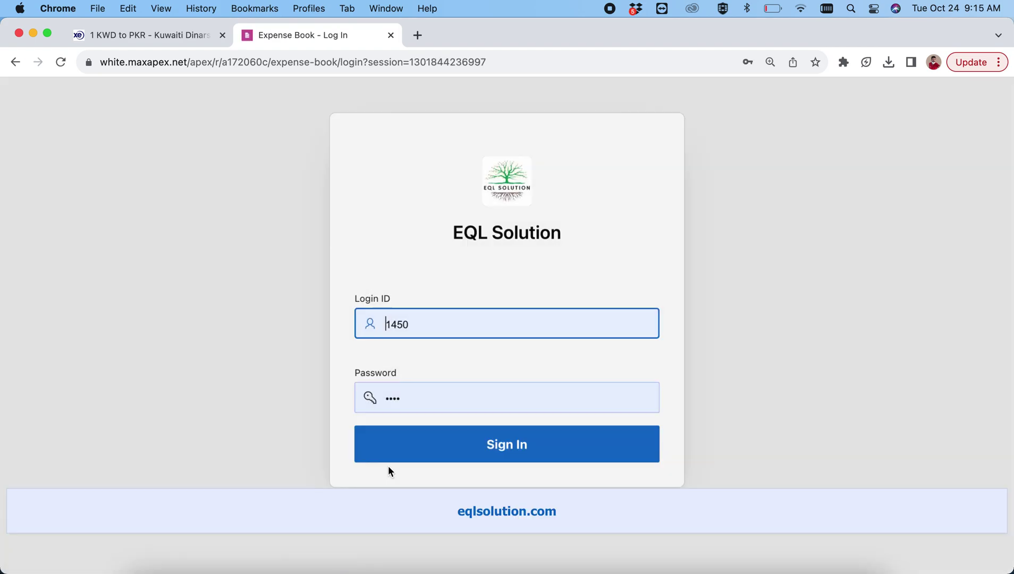
left_click(507, 518)
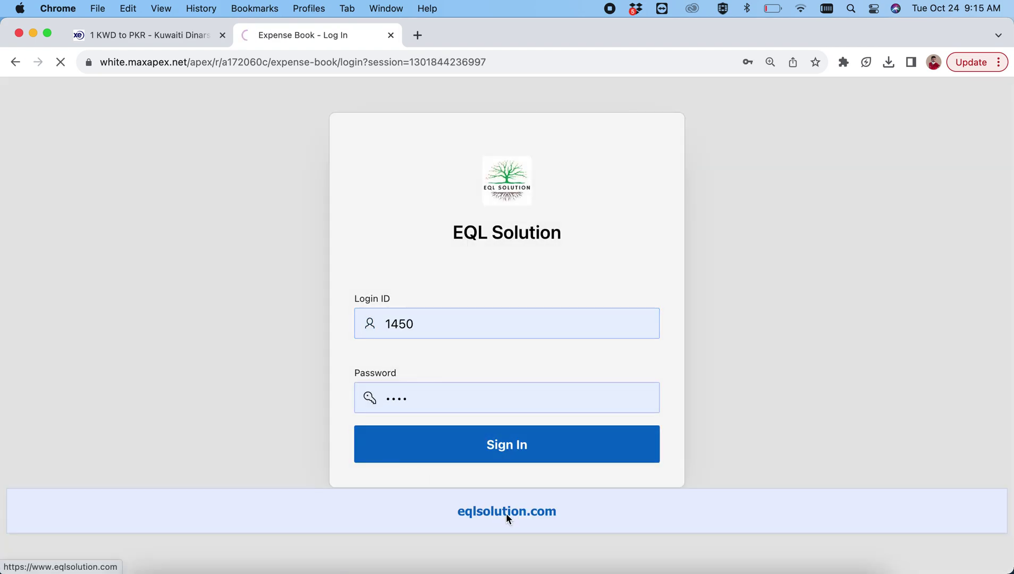
scroll(506, 518, "down", 10)
scroll(506, 515, "down", 10)
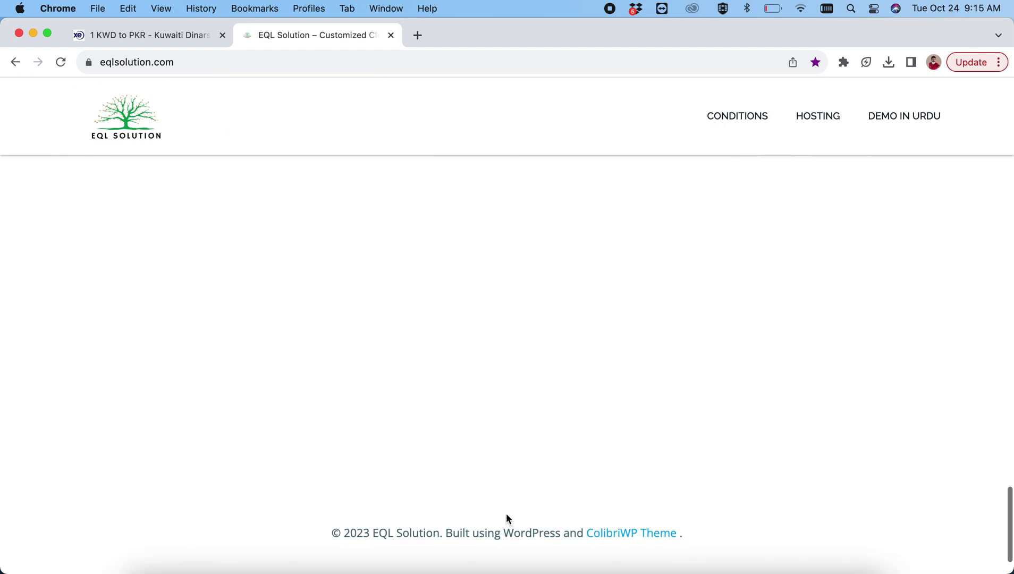